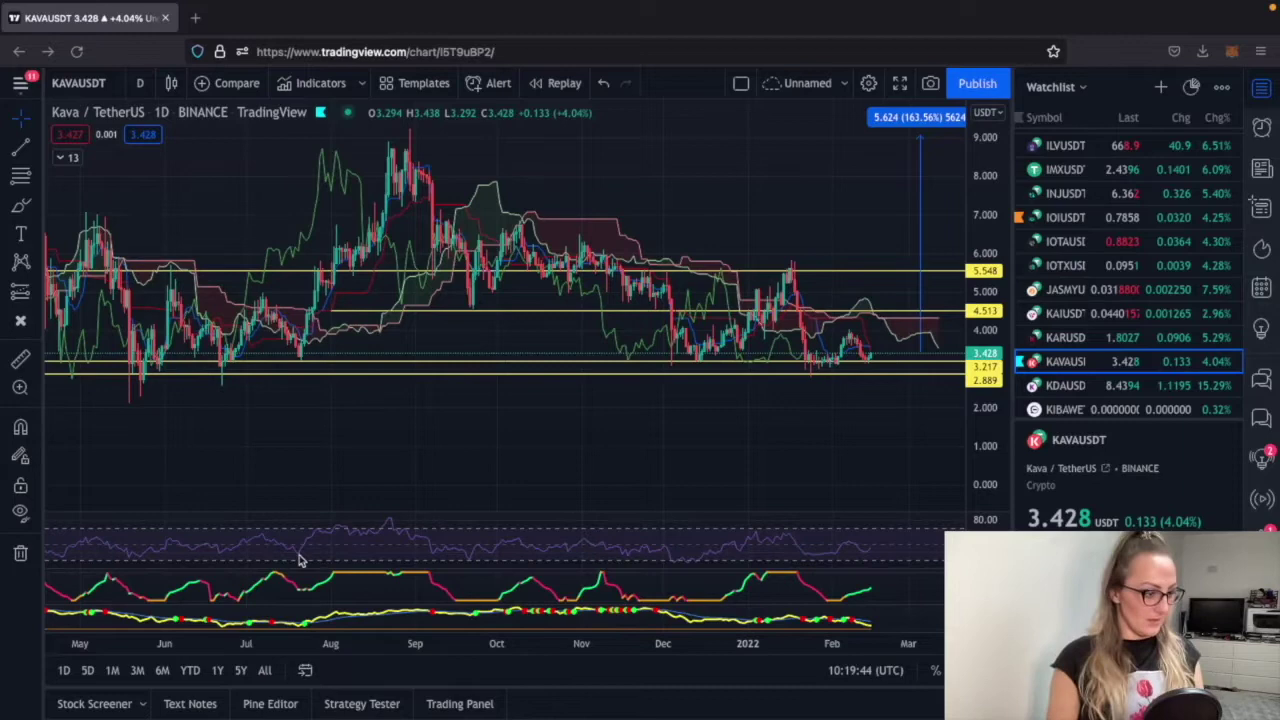
# Hide the Ichimoku indicator on the KAVAUSDT chart
pyautogui.moveTo(463, 6)
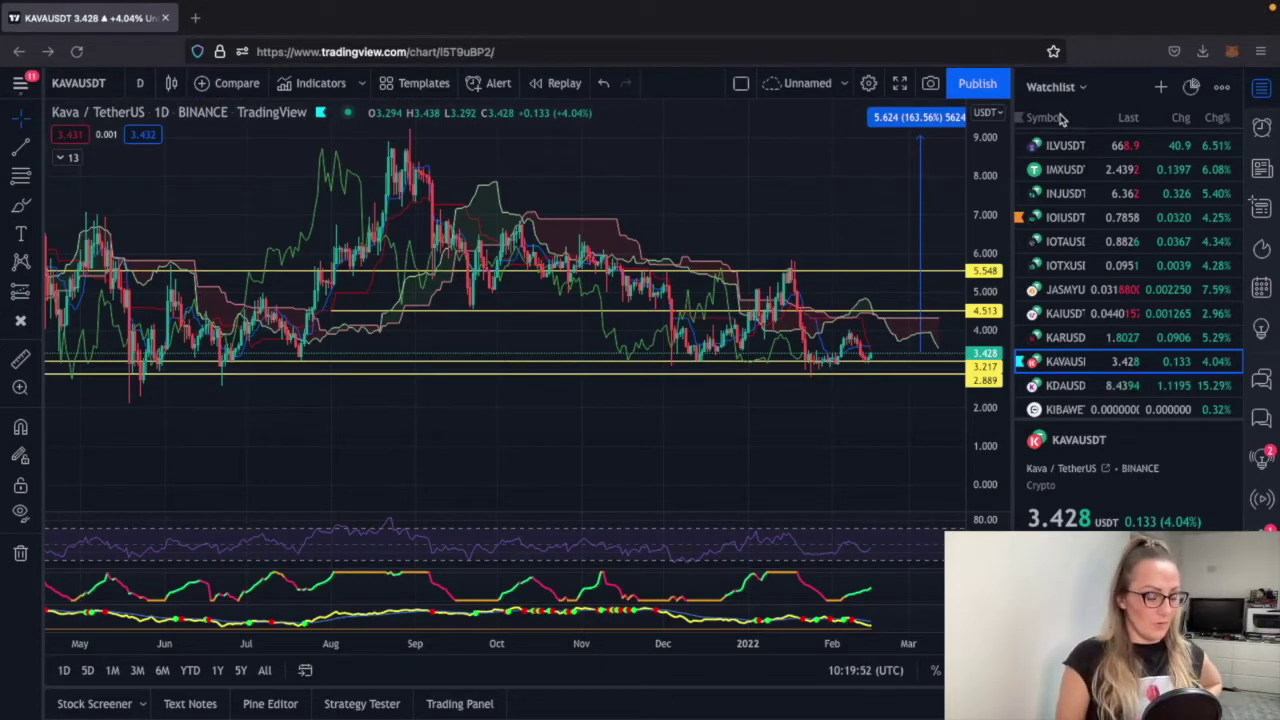
pyautogui.scroll(10, 1065, 190)
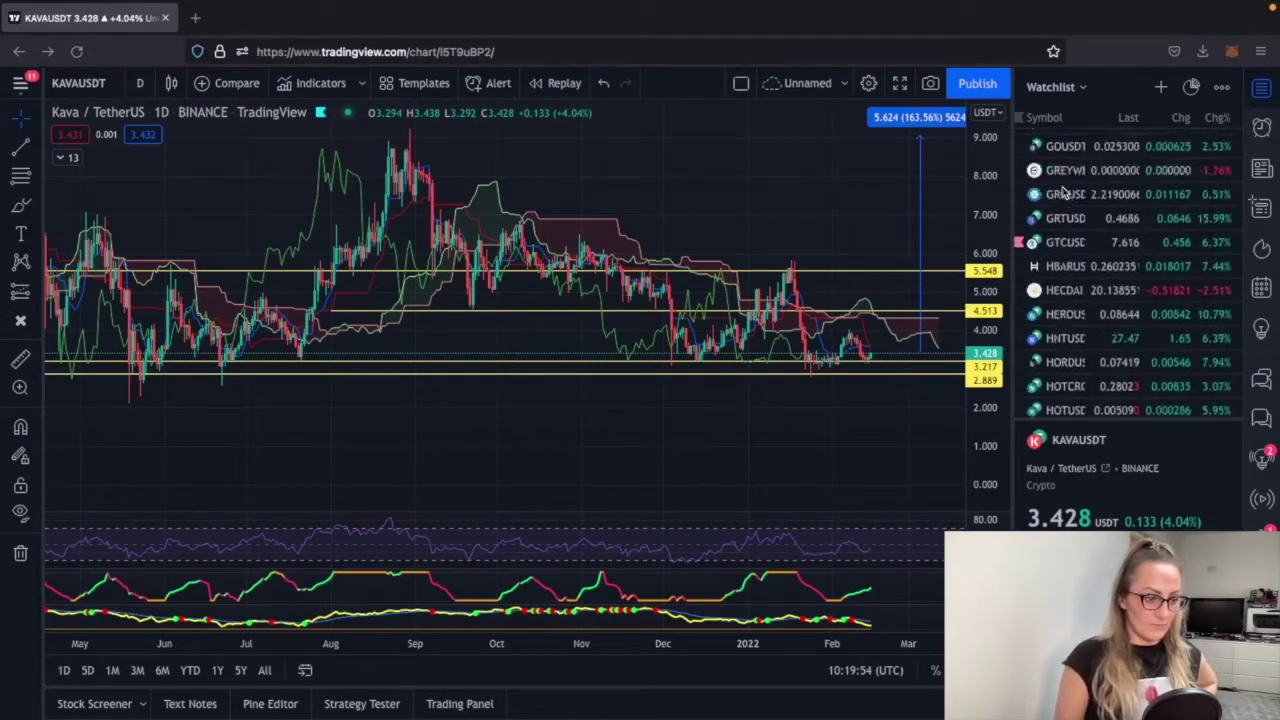
pyautogui.scroll(10, 1065, 190)
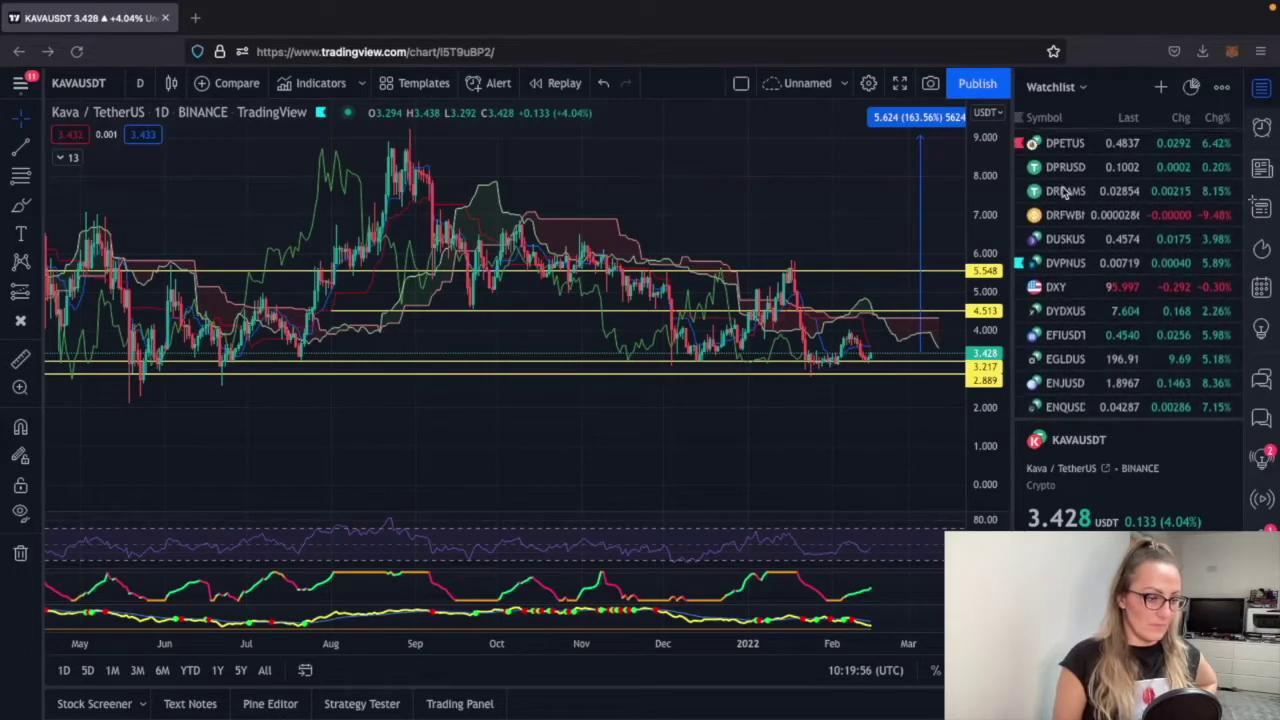
pyautogui.scroll(5, 1065, 190)
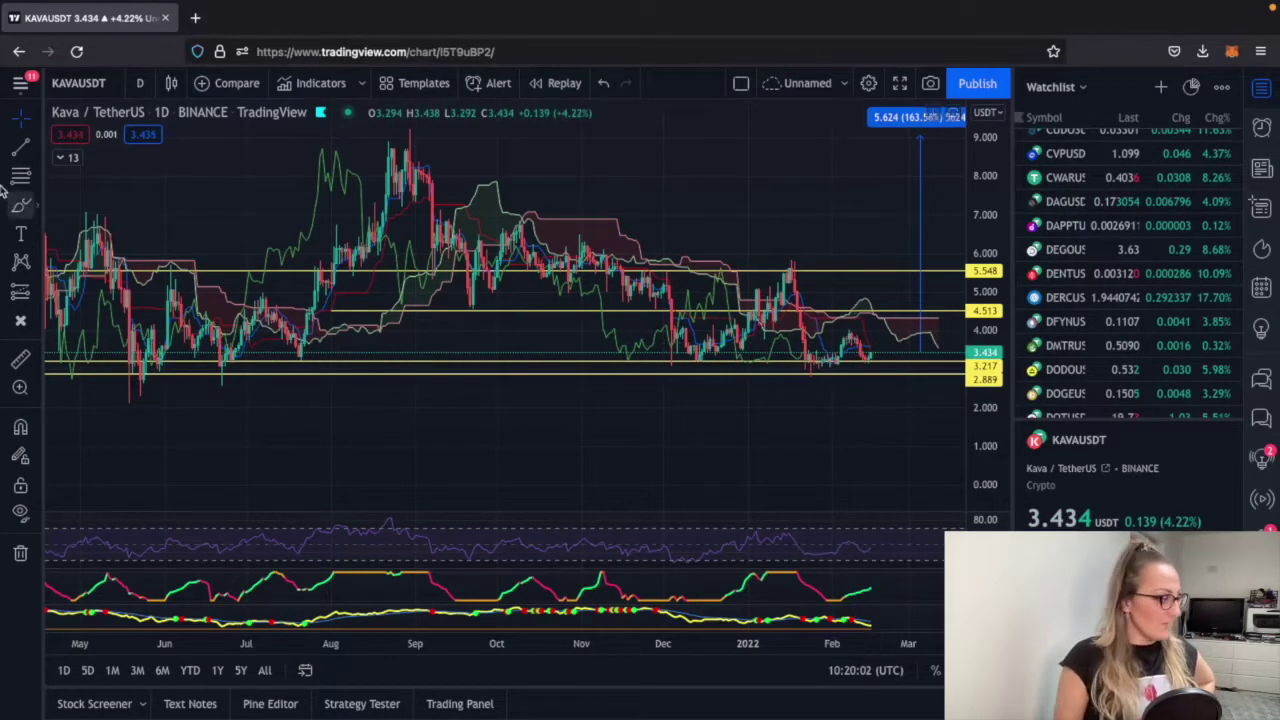
pyautogui.click(66, 158)
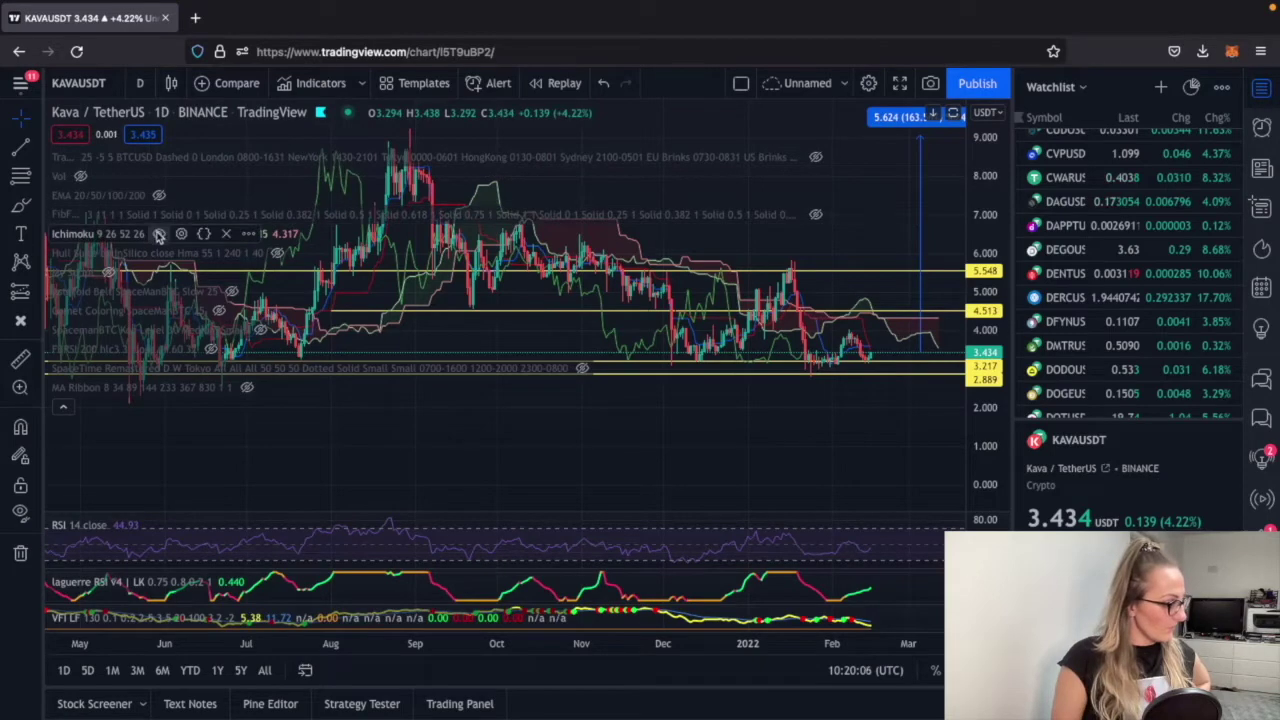
pyautogui.click(158, 234)
pyautogui.click(60, 410)
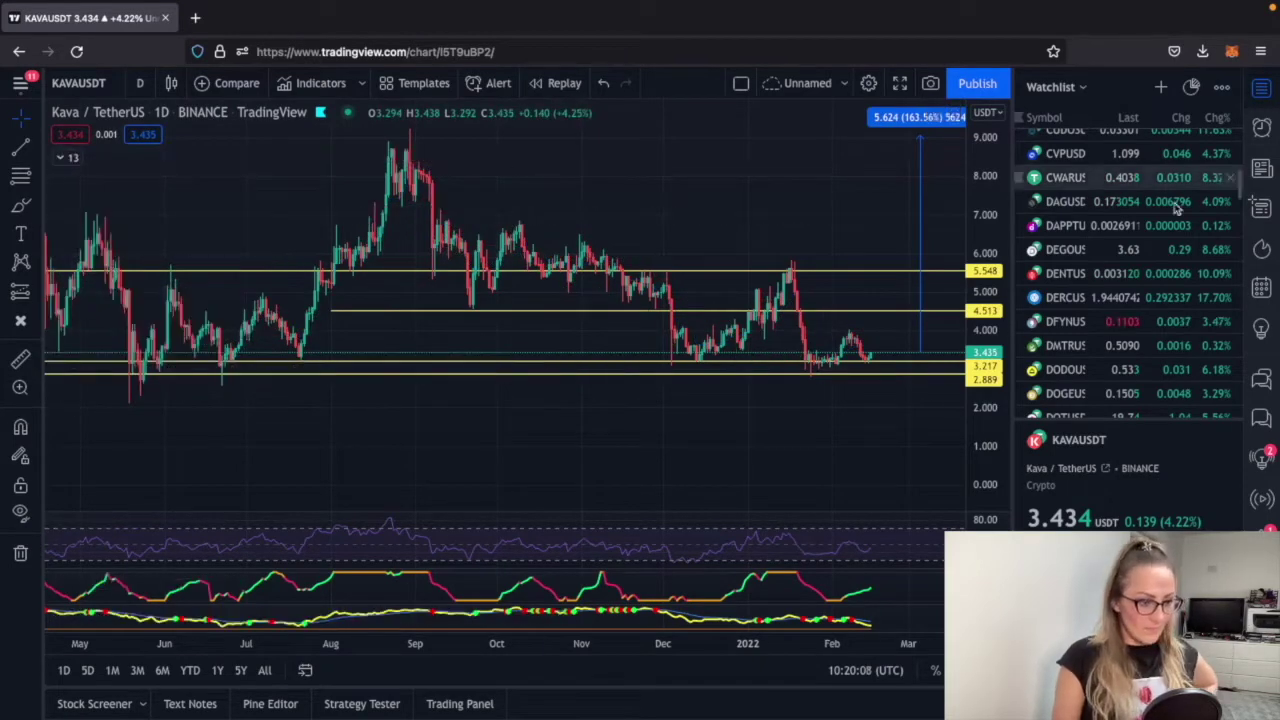
# Load the DAGUSDT chart from the watchlist and set its interval to 1 month
pyautogui.click(1060, 203)
pyautogui.write('1M')
pyautogui.press('Return')
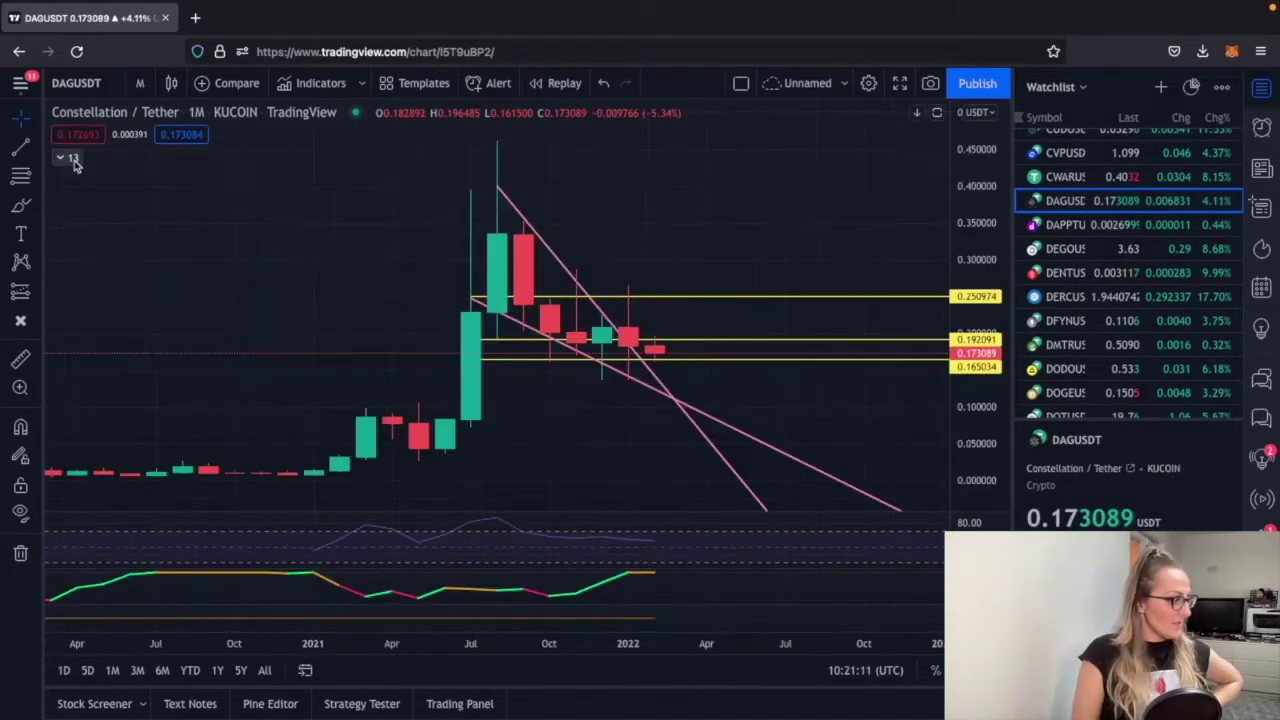
# Show the first listed indicator, the one with the London and New York session settings, and hide it again
pyautogui.click(66, 157)
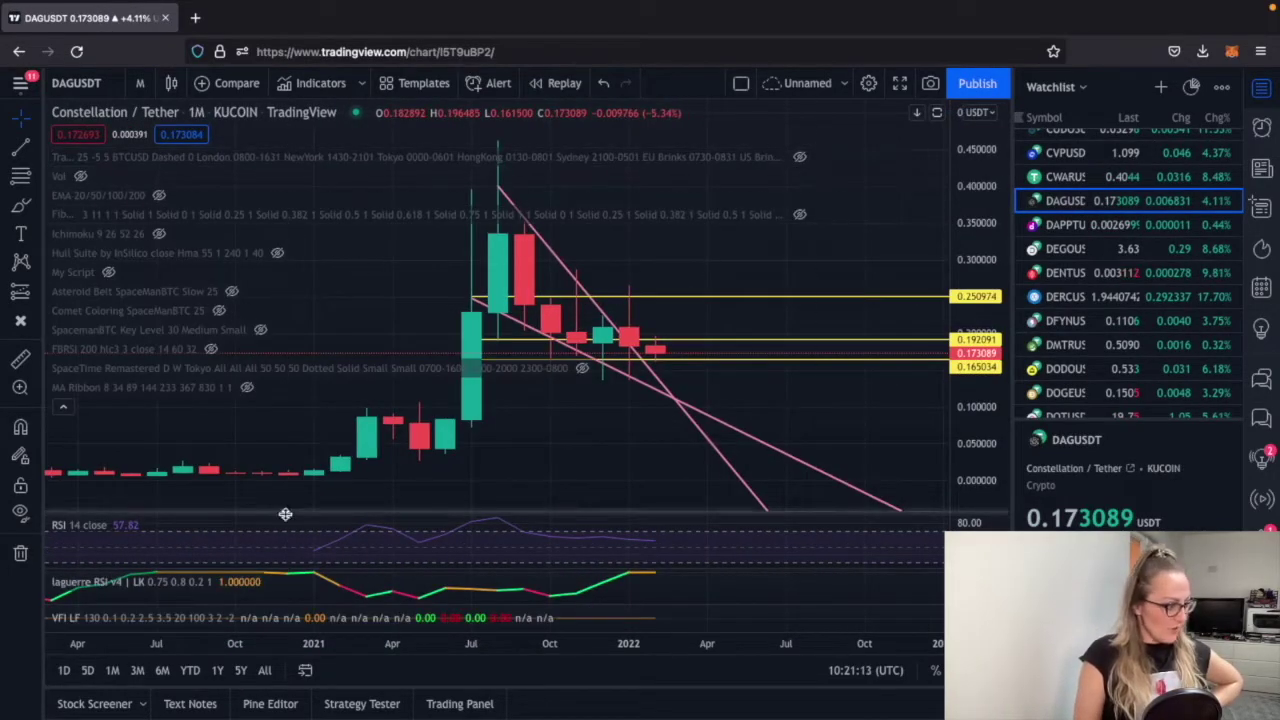
pyautogui.click(62, 406)
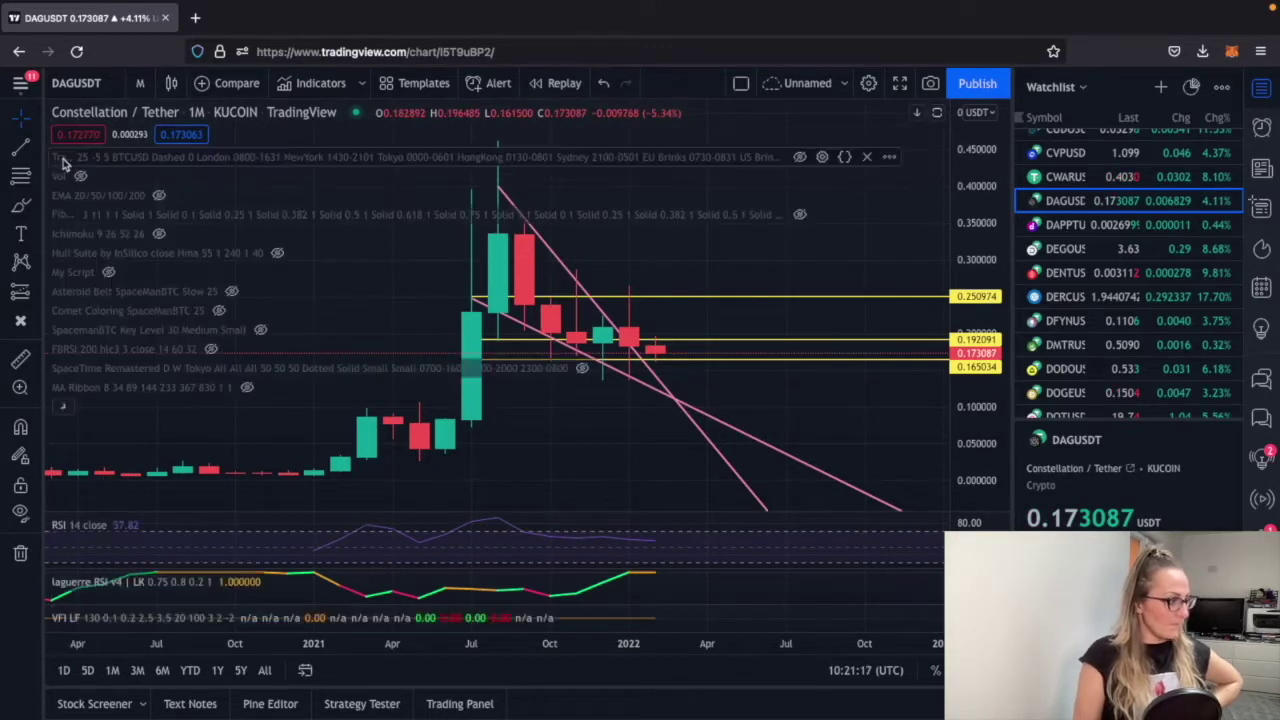
pyautogui.click(62, 156)
pyautogui.click(800, 158)
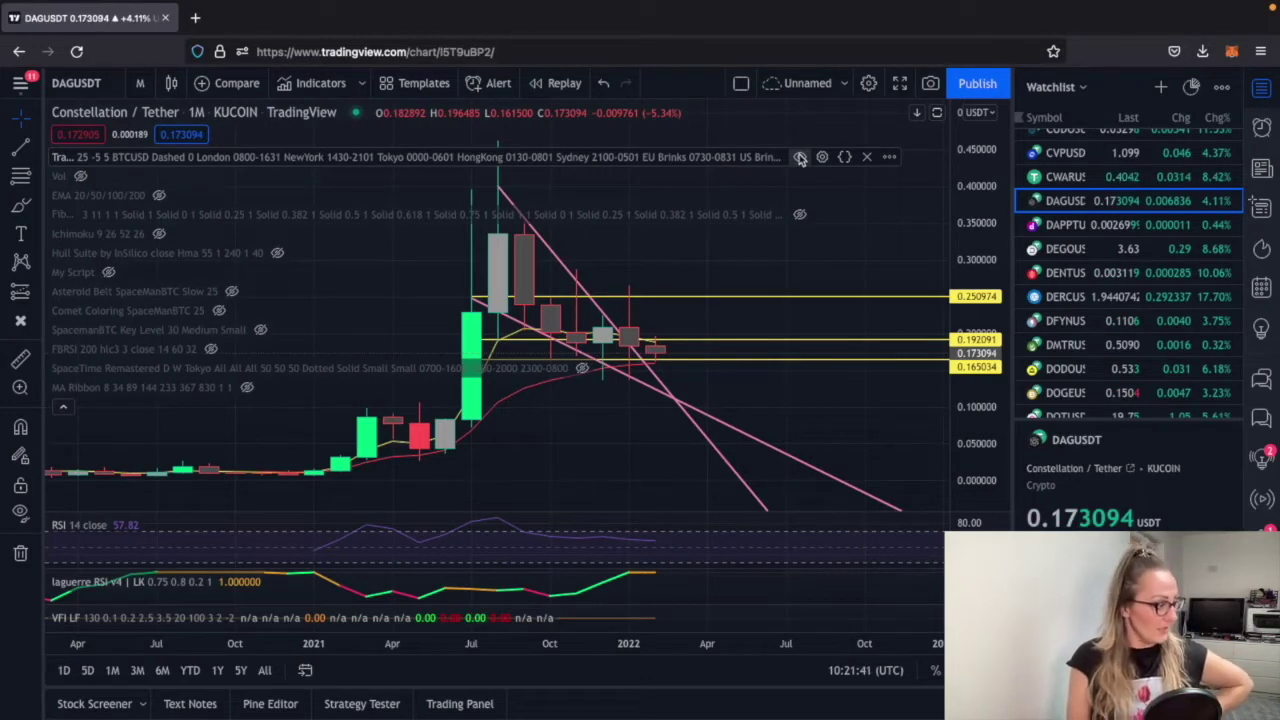
pyautogui.click(800, 158)
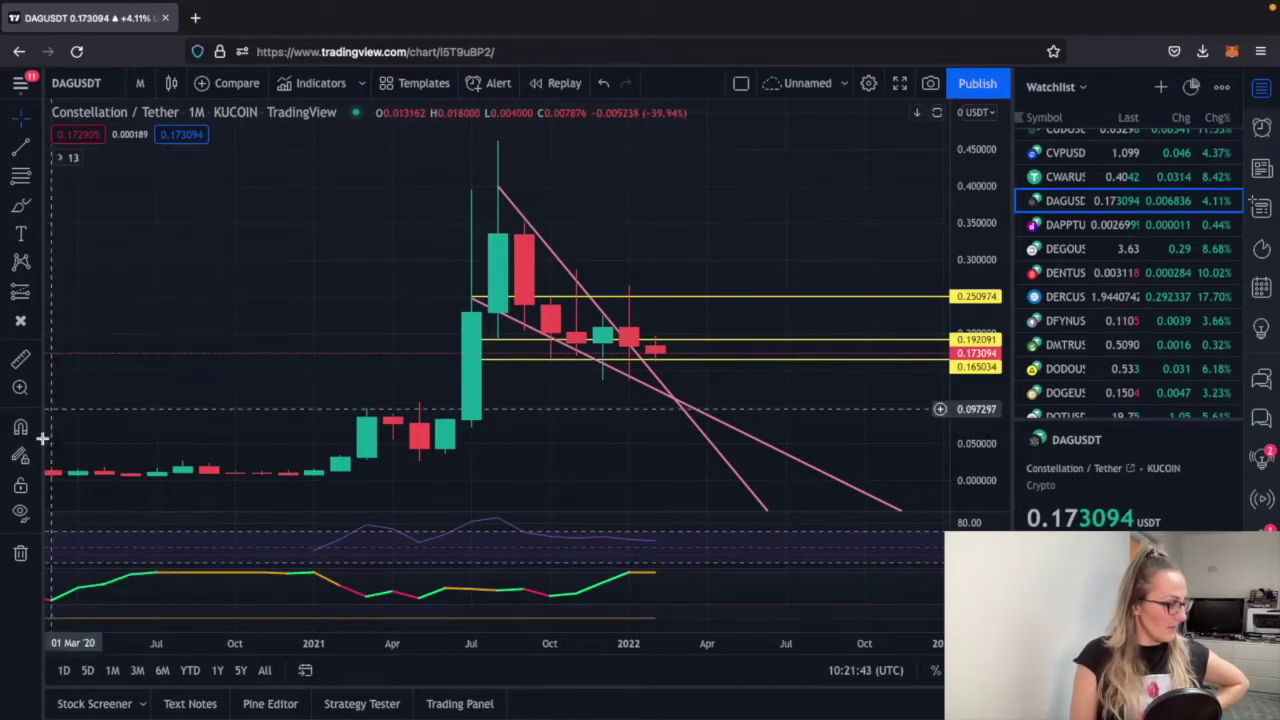
# Set the DAGUSDT chart interval to 3 days and reset the chart view
pyautogui.click(139, 83)
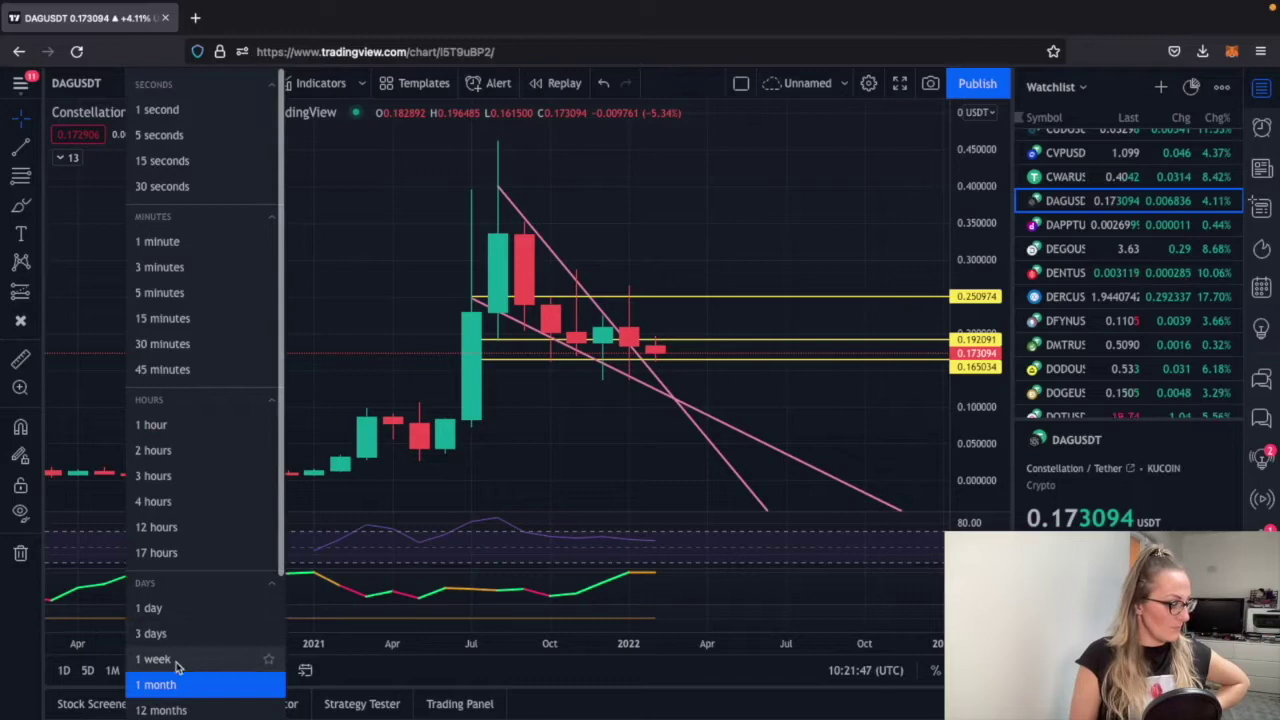
pyautogui.click(177, 633)
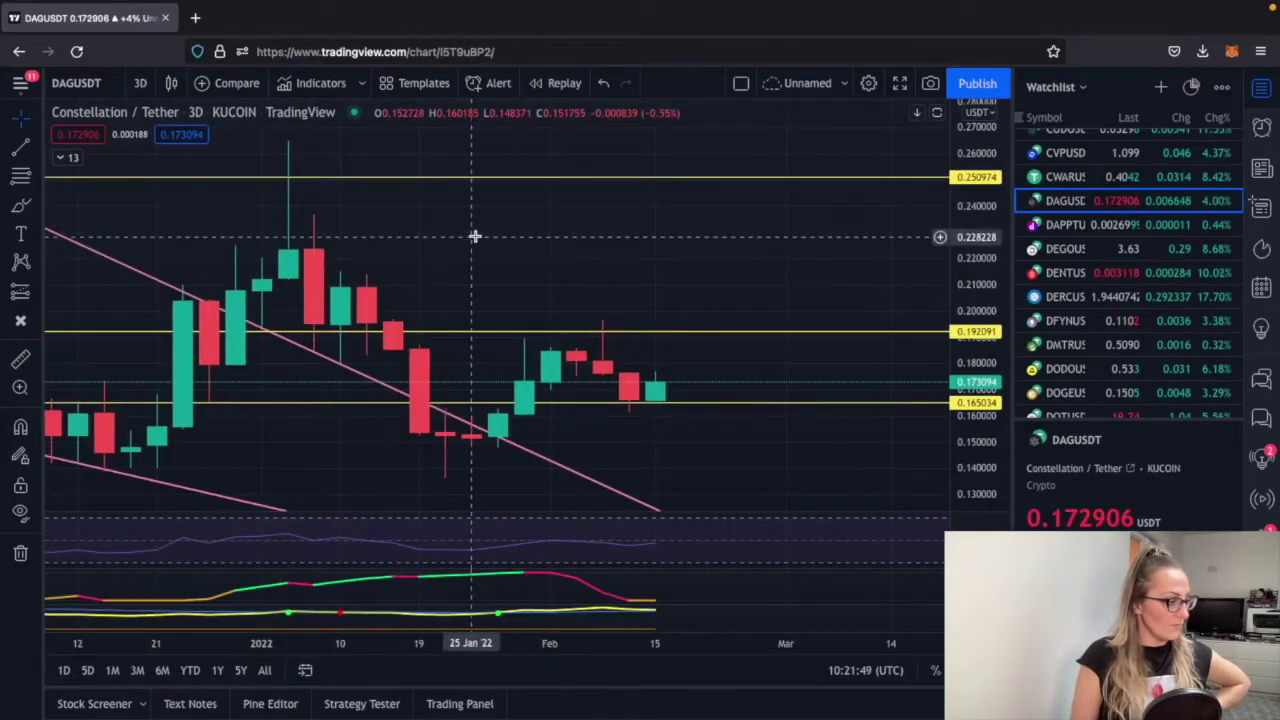
pyautogui.rightClick(738, 247)
pyautogui.click(803, 256)
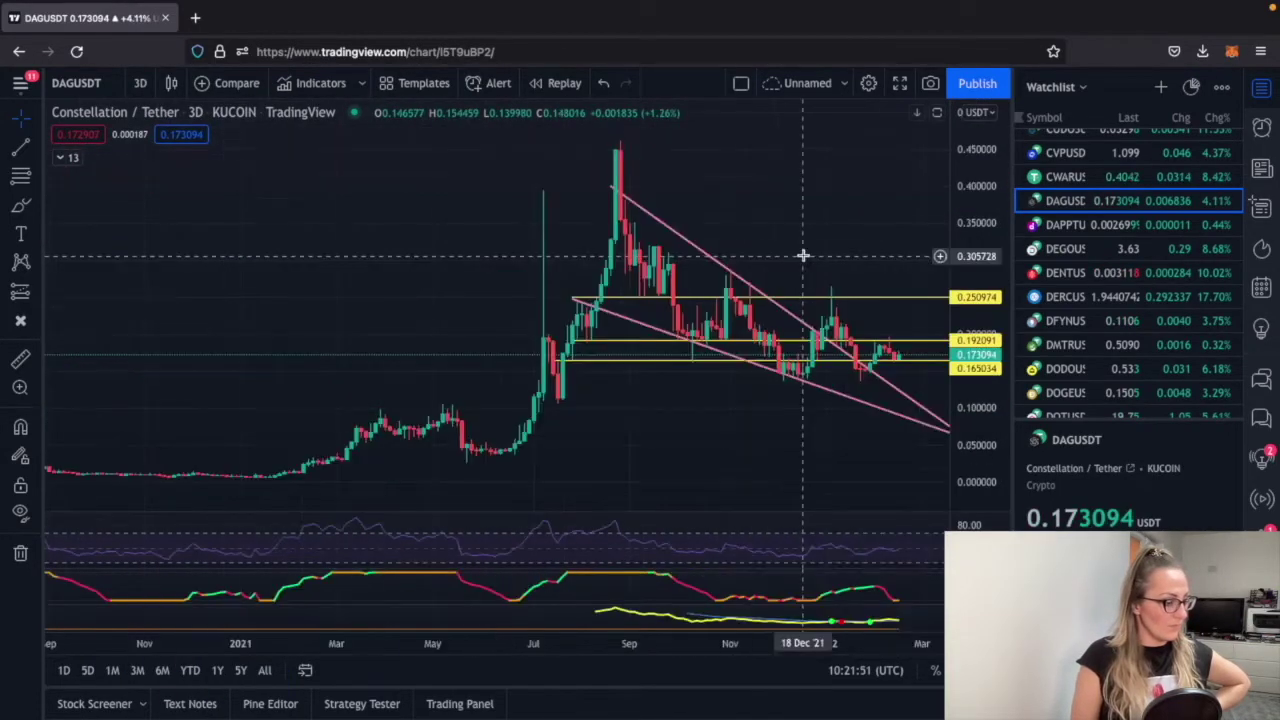
pyautogui.moveTo(809, 223); pyautogui.dragTo(586, 203)
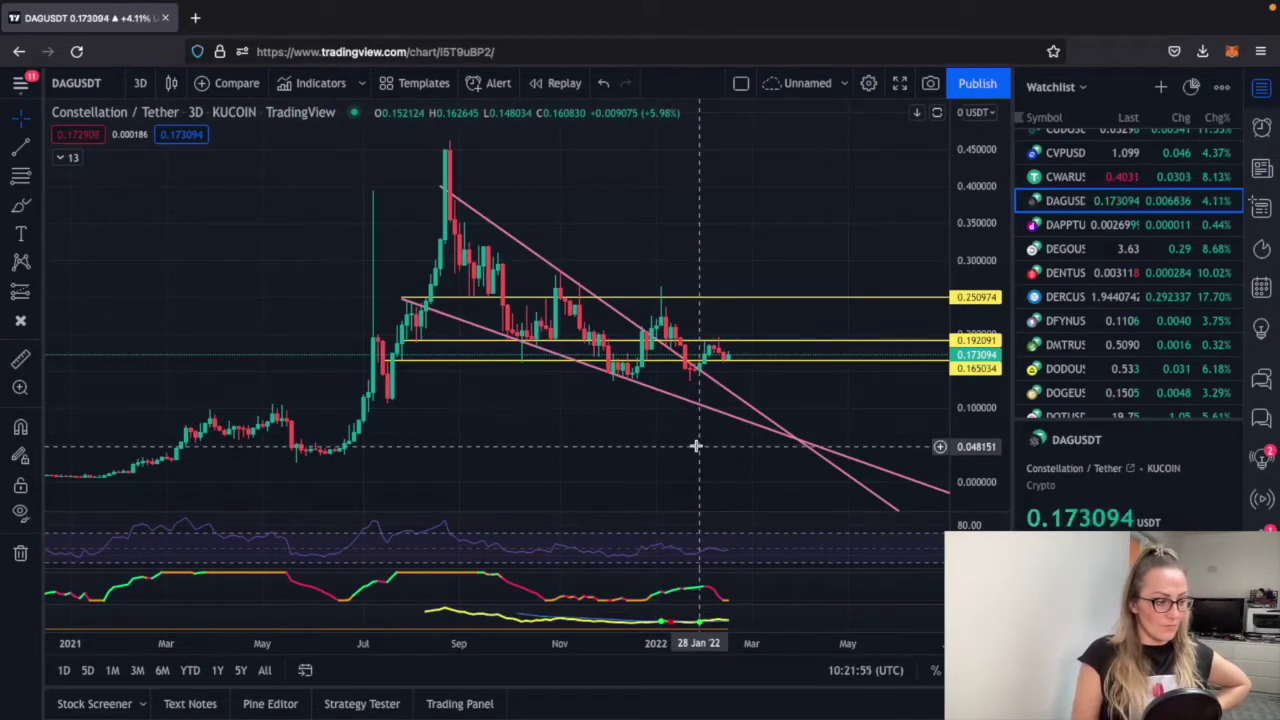
# Remove all existing drawings from the DAGUSDT chart
pyautogui.rightClick(519, 195)
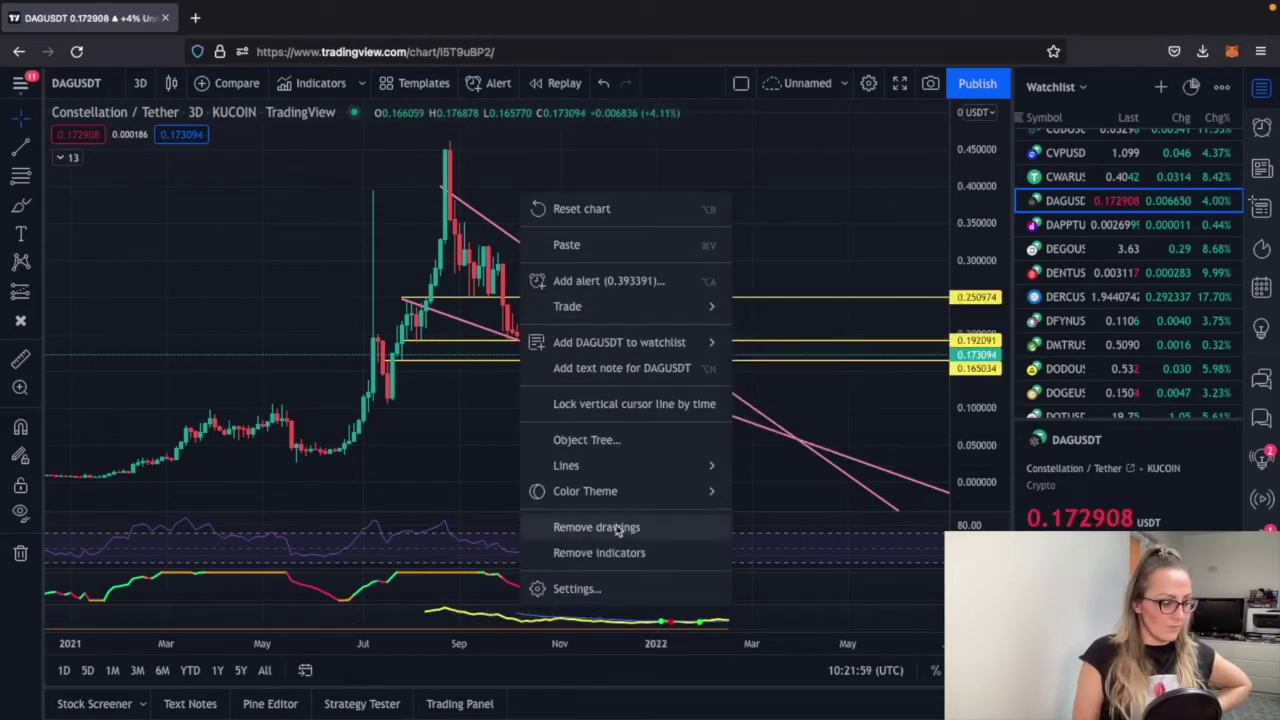
pyautogui.click(597, 527)
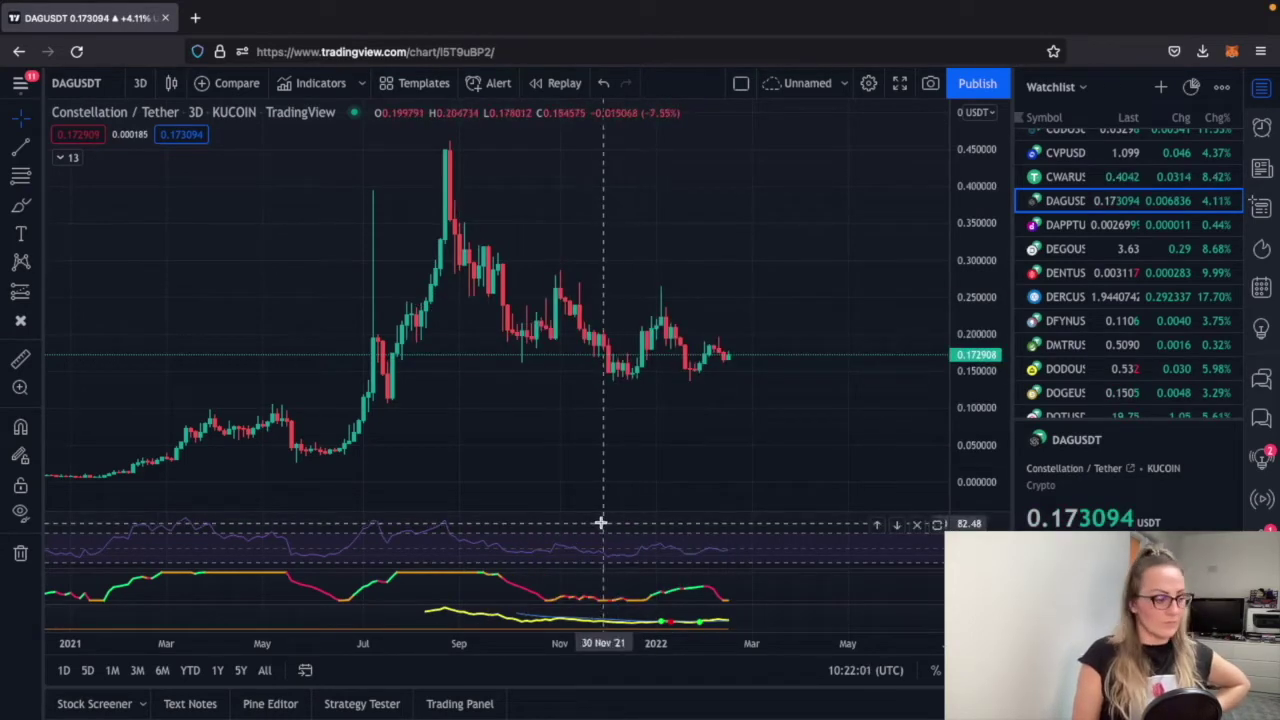
pyautogui.moveTo(200, 260); pyautogui.dragTo(253, 261)
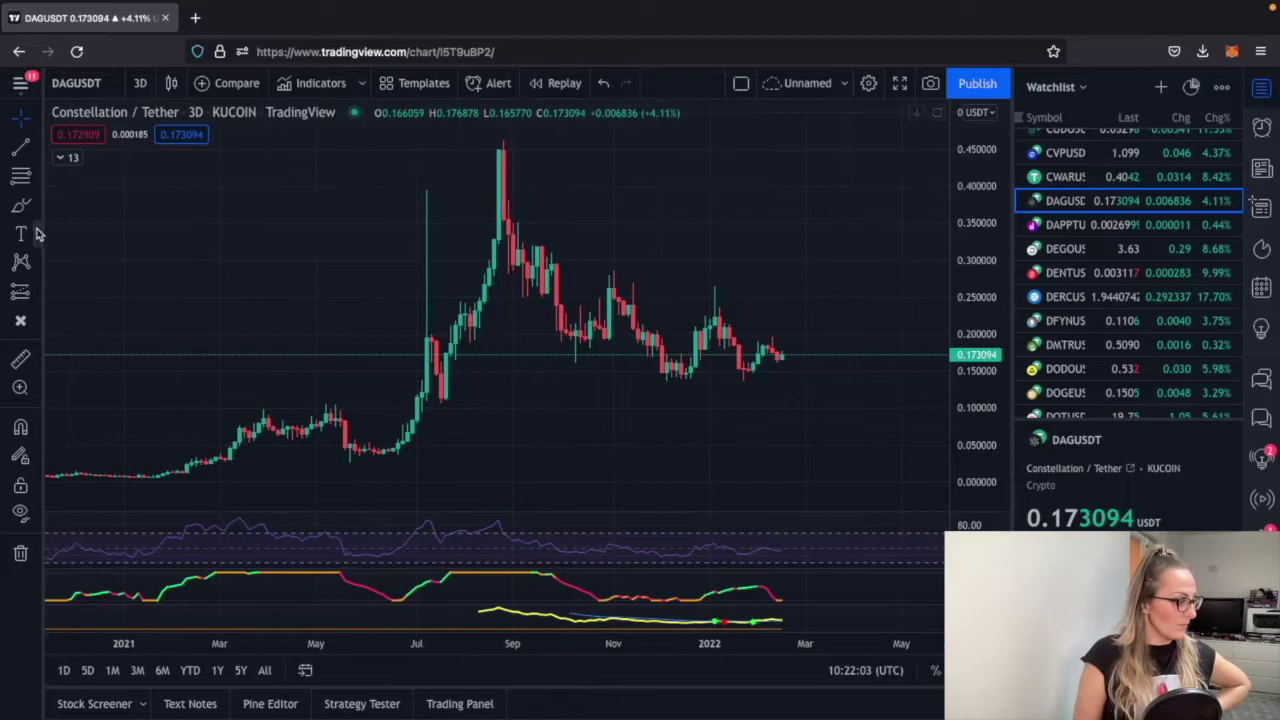
# Set the DAGUSDT chart interval to 1 day and reset the chart view to cover the 2021 price history
pyautogui.click(142, 85)
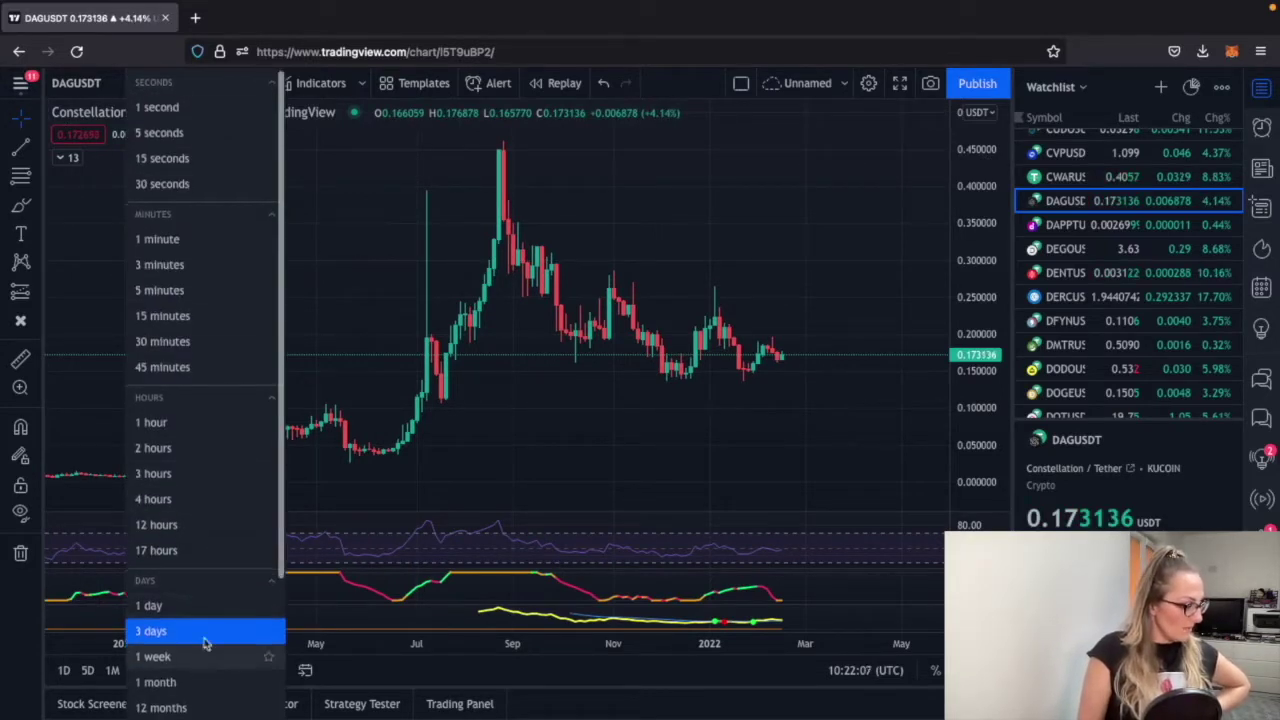
pyautogui.click(188, 605)
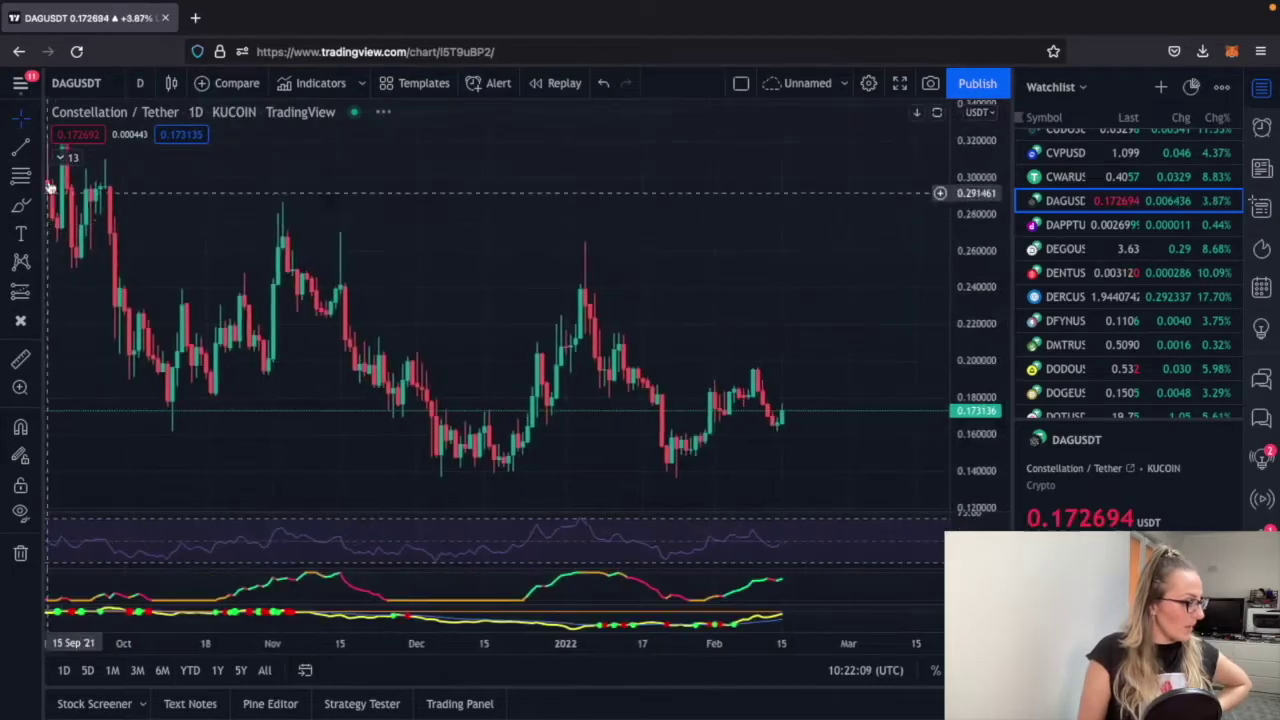
pyautogui.rightClick(493, 200)
pyautogui.click(562, 211)
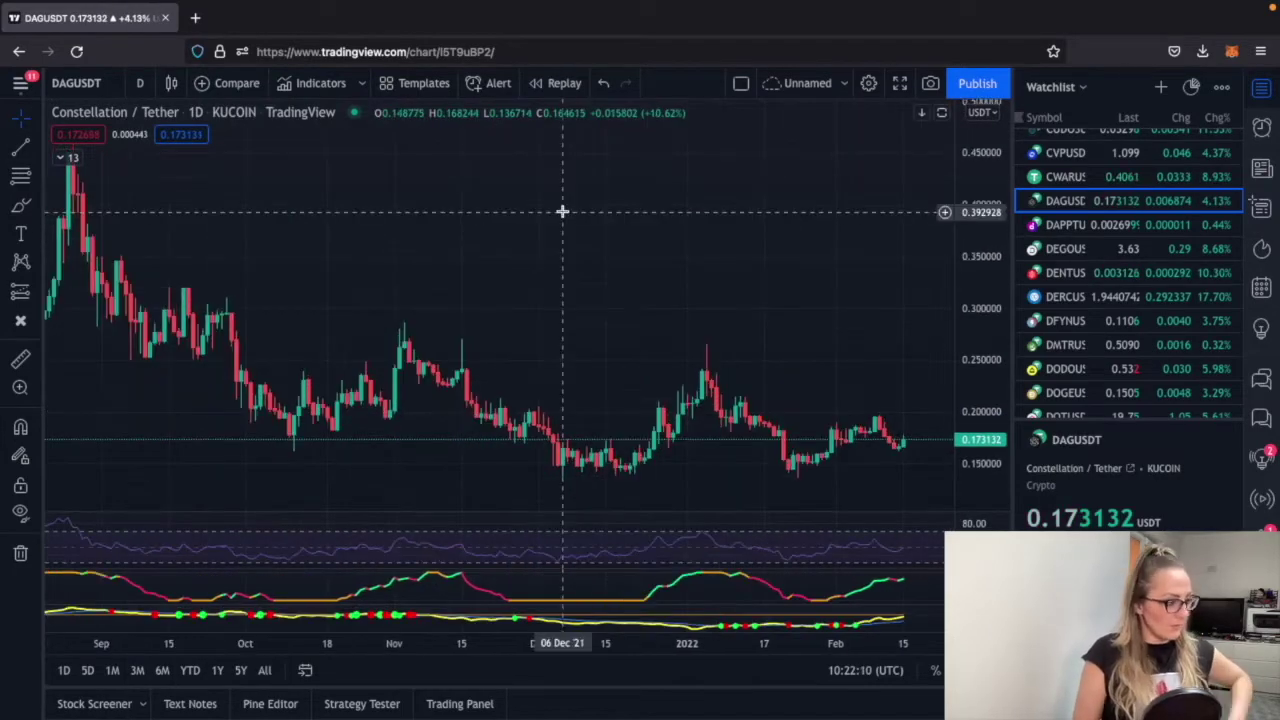
pyautogui.scroll(-5, 562, 211)
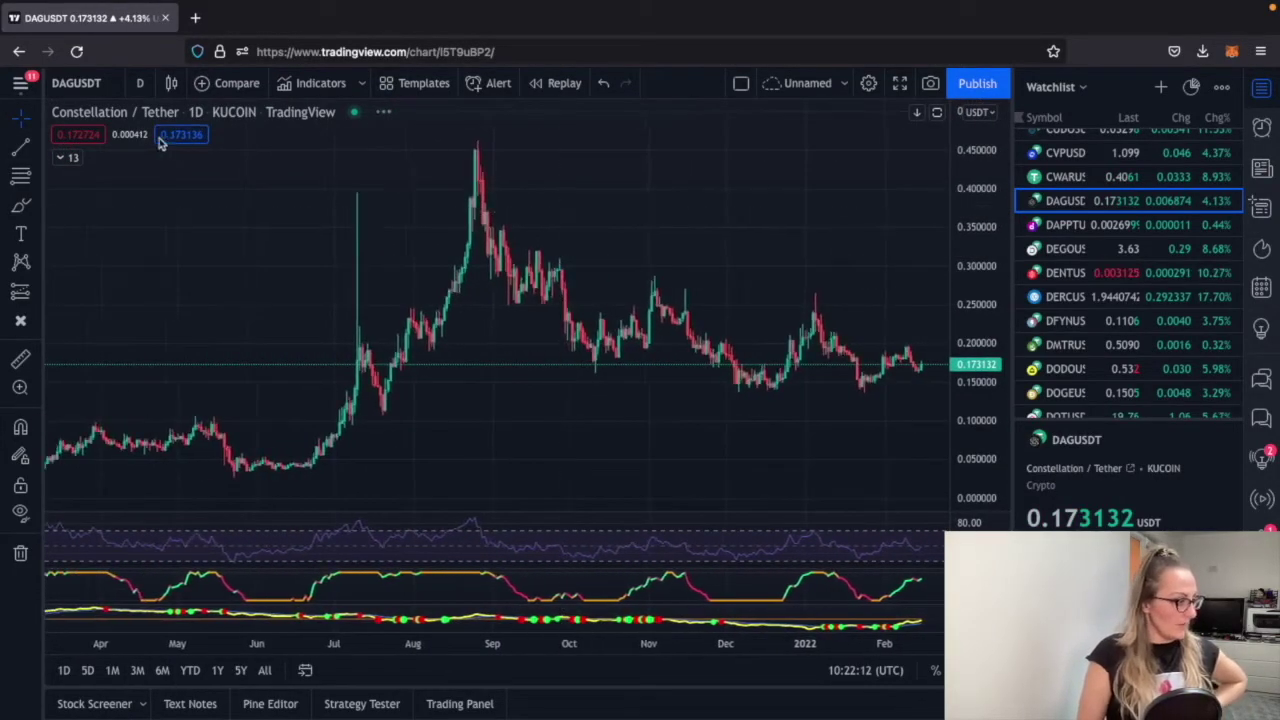
pyautogui.scroll(-2, 846, 211)
pyautogui.moveTo(789, 203); pyautogui.dragTo(631, 205)
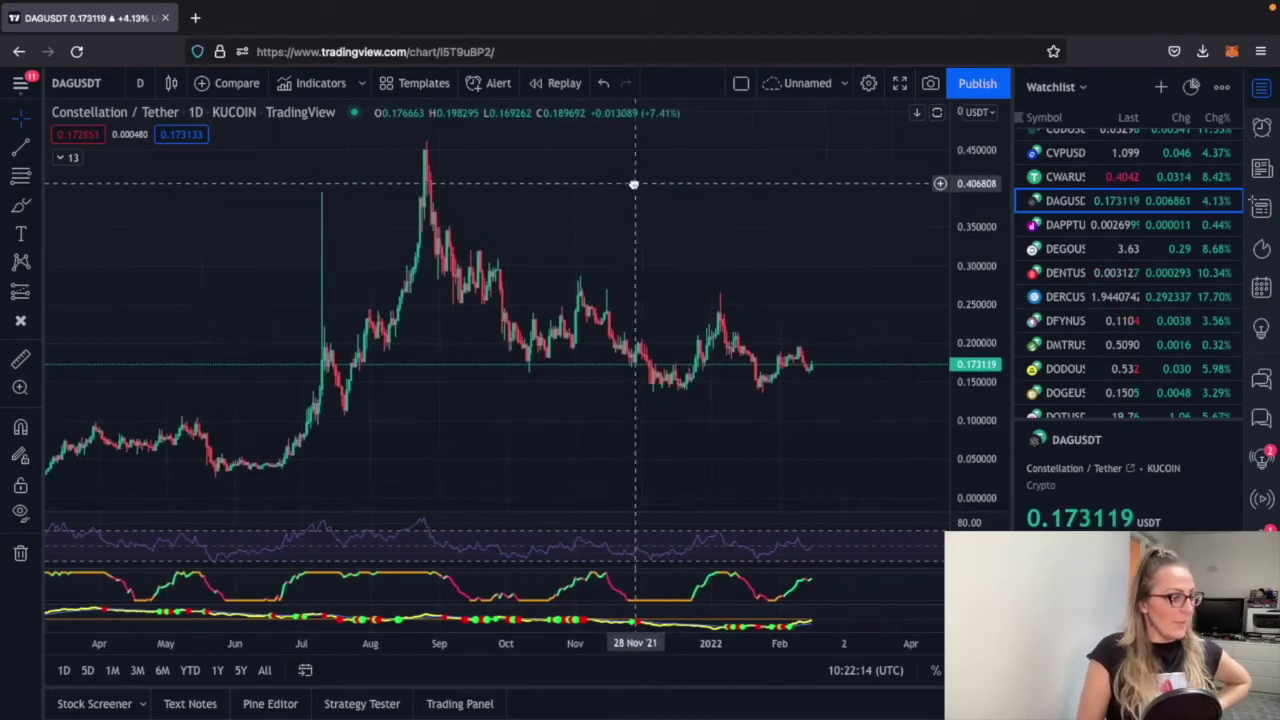
# Show the SpacemanBTC Key Level indicator on the daily DAGUSDT chart
pyautogui.click(66, 160)
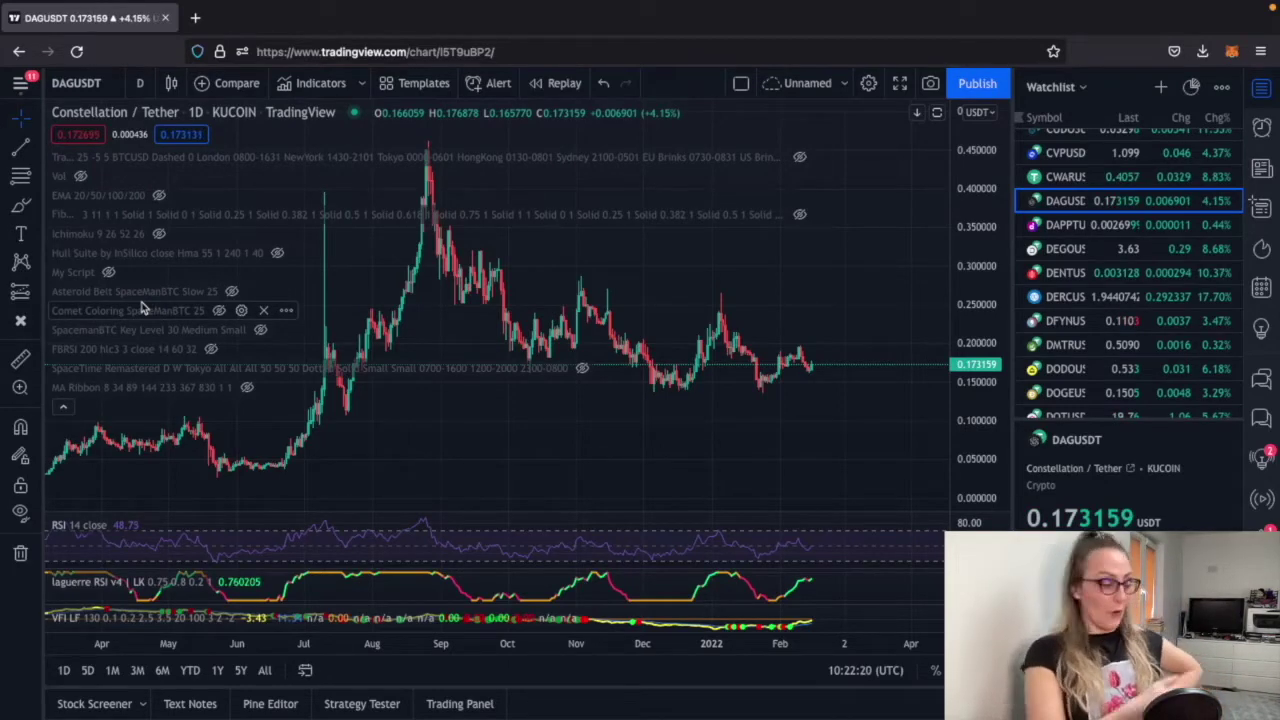
pyautogui.scroll(2, 231, 400)
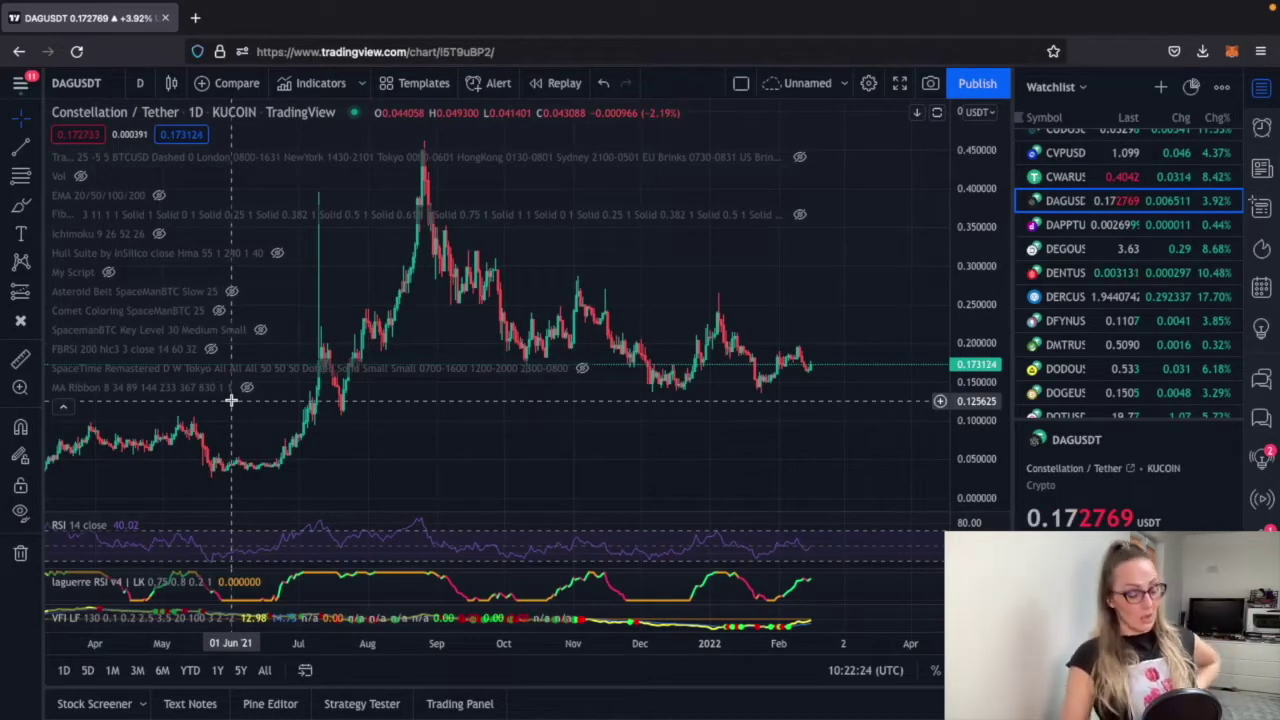
pyautogui.hscroll(2, 231, 400)
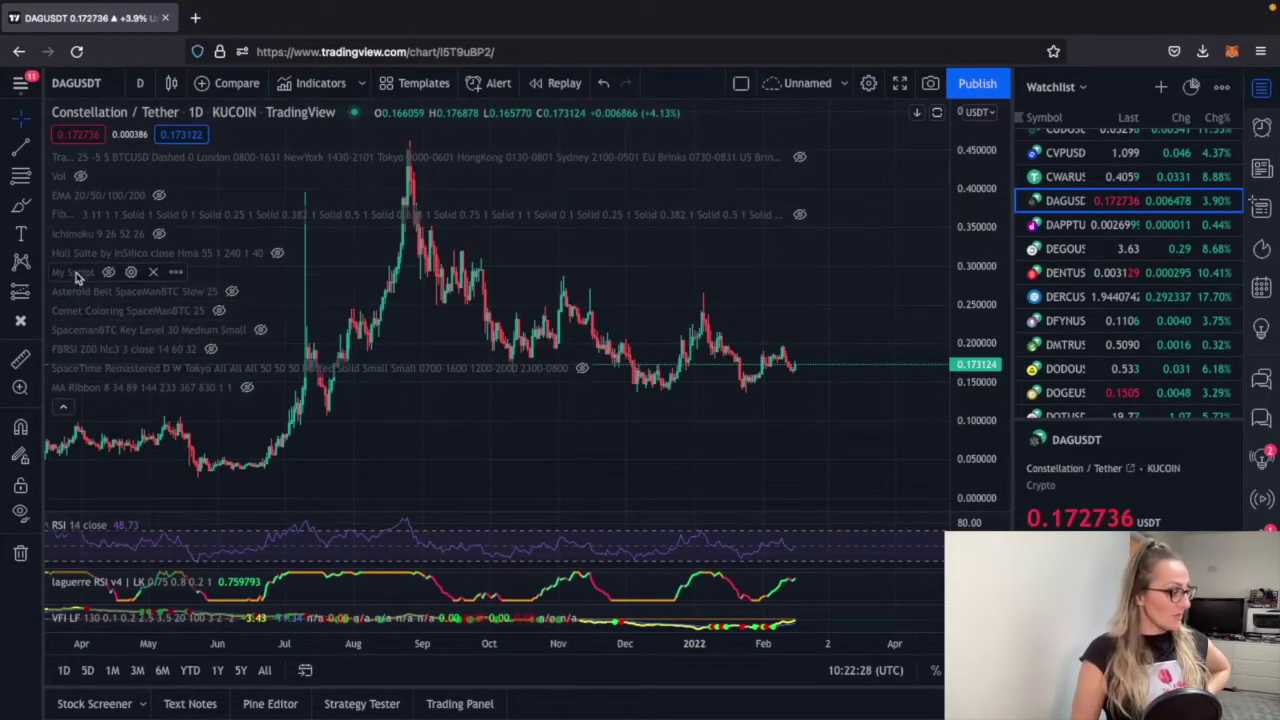
pyautogui.hscroll(-2, 150, 300)
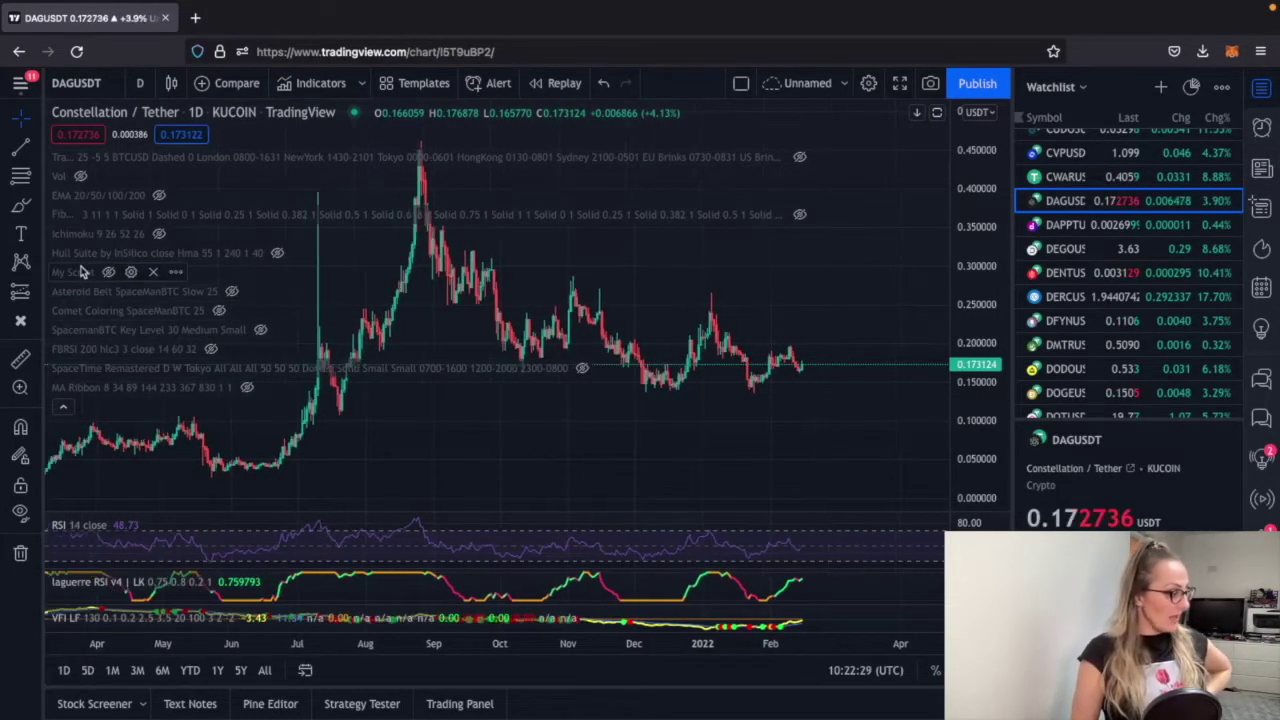
pyautogui.click(260, 330)
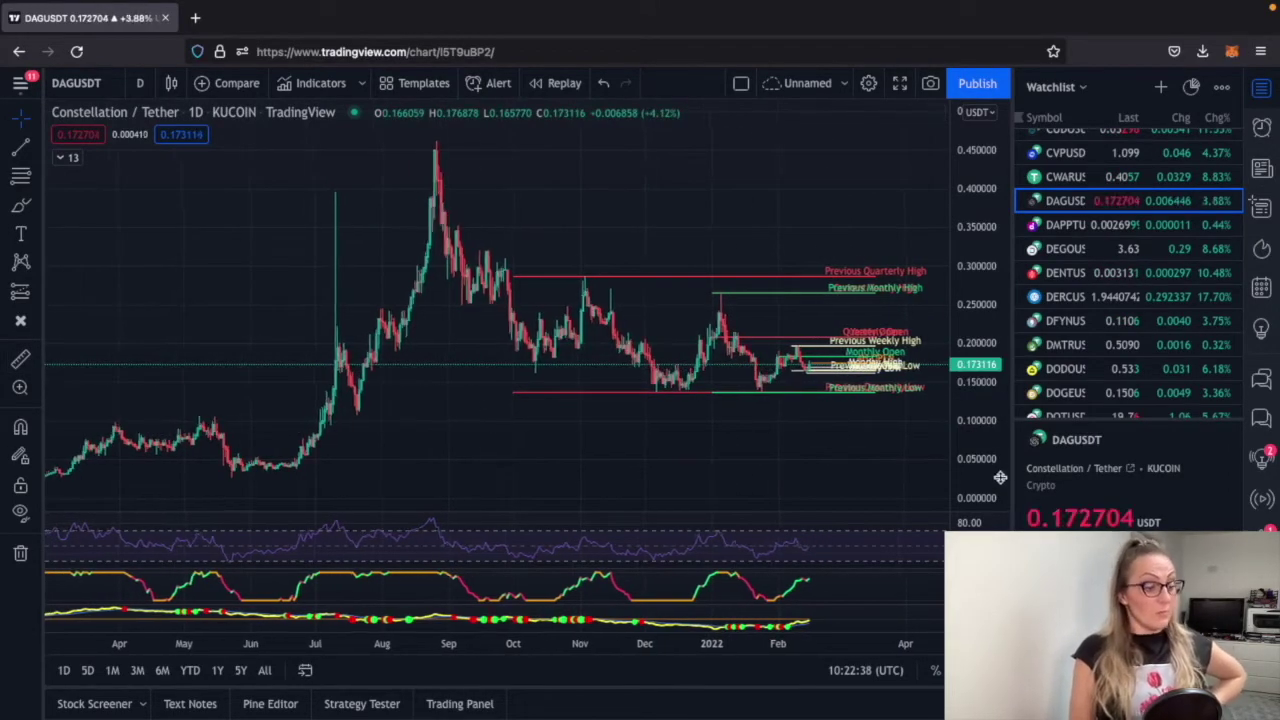
# Draw a horizontal ray starting at the 7 Jul '21 candle at a price of about 0.1646
pyautogui.moveTo(975, 335); pyautogui.dragTo(980, 443)
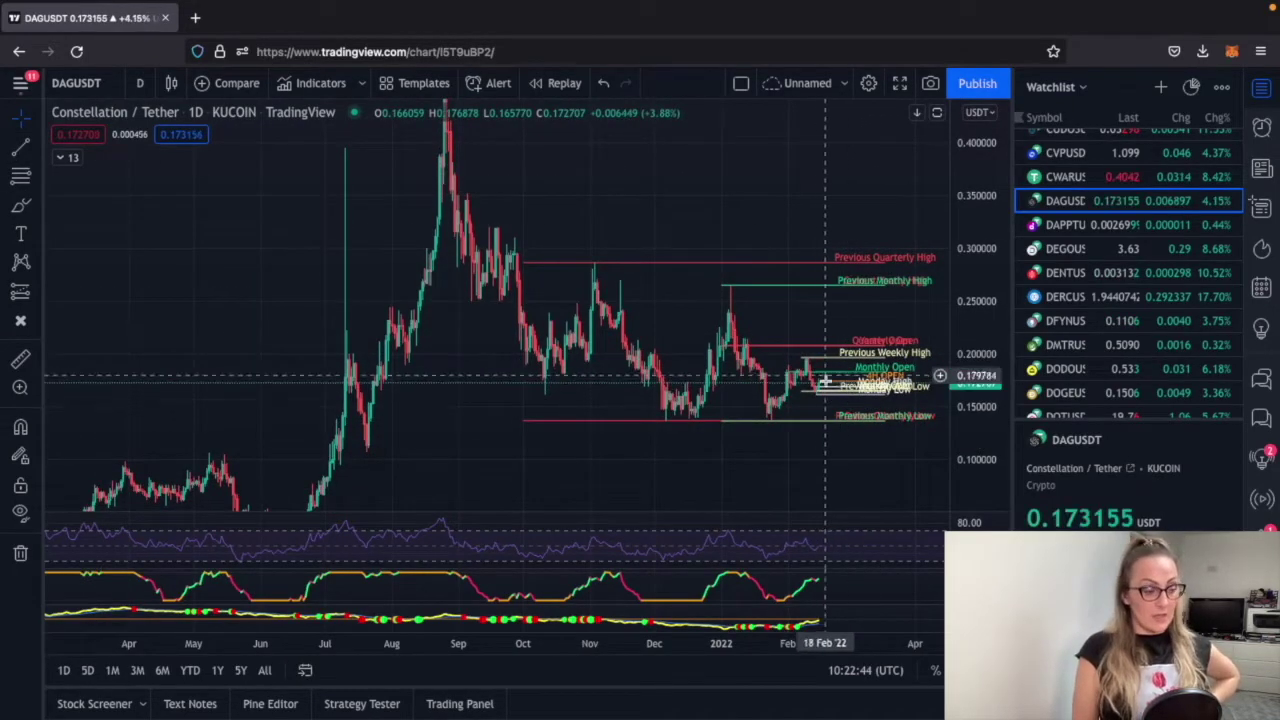
pyautogui.click(37, 152)
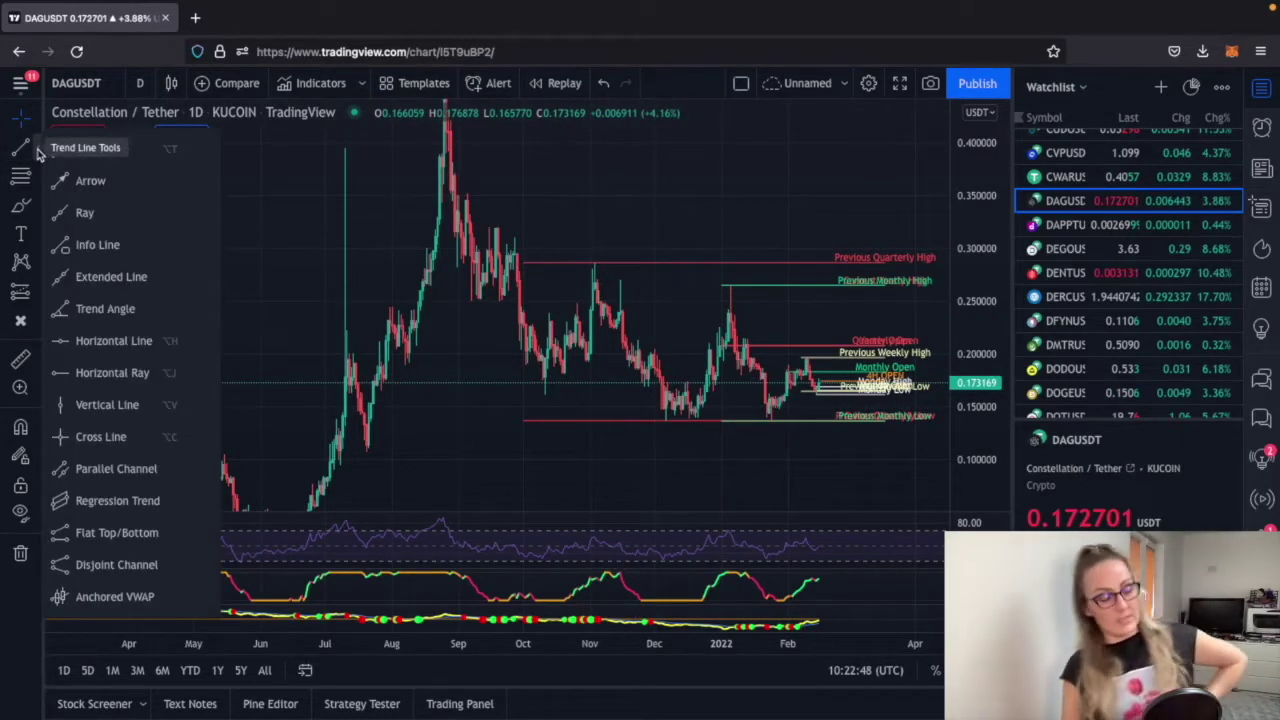
pyautogui.click(64, 376)
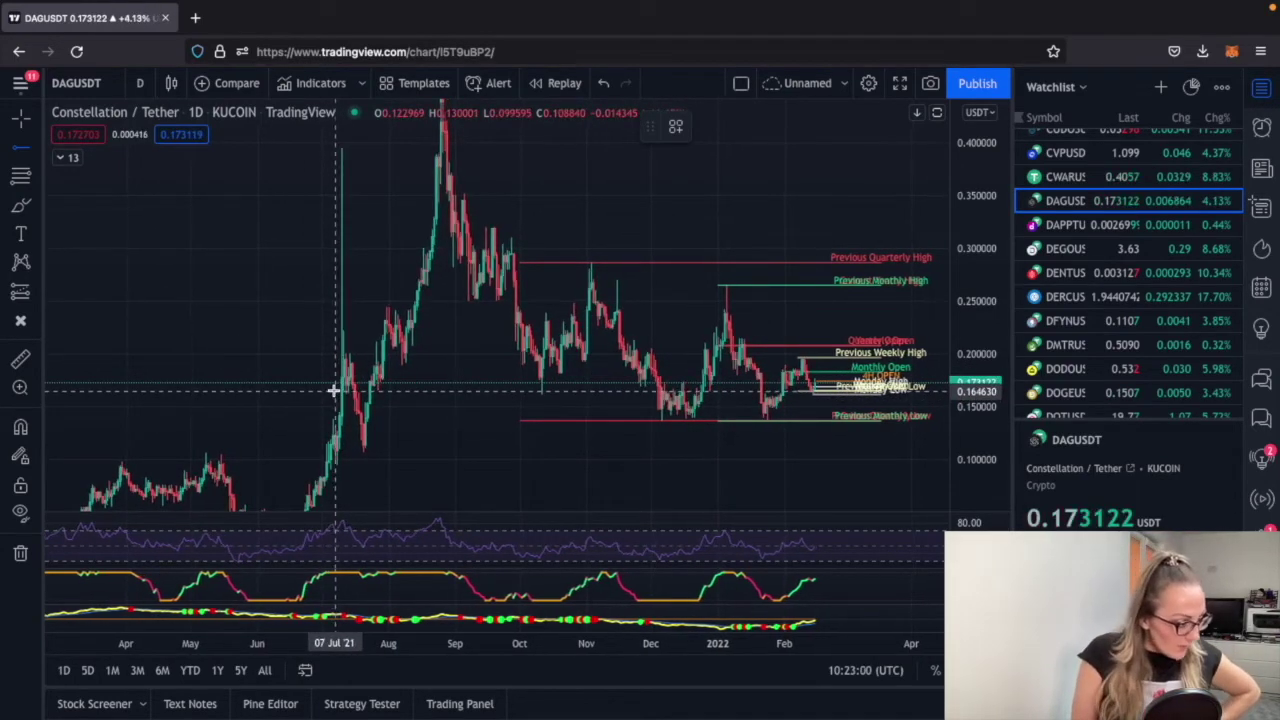
pyautogui.click(335, 390)
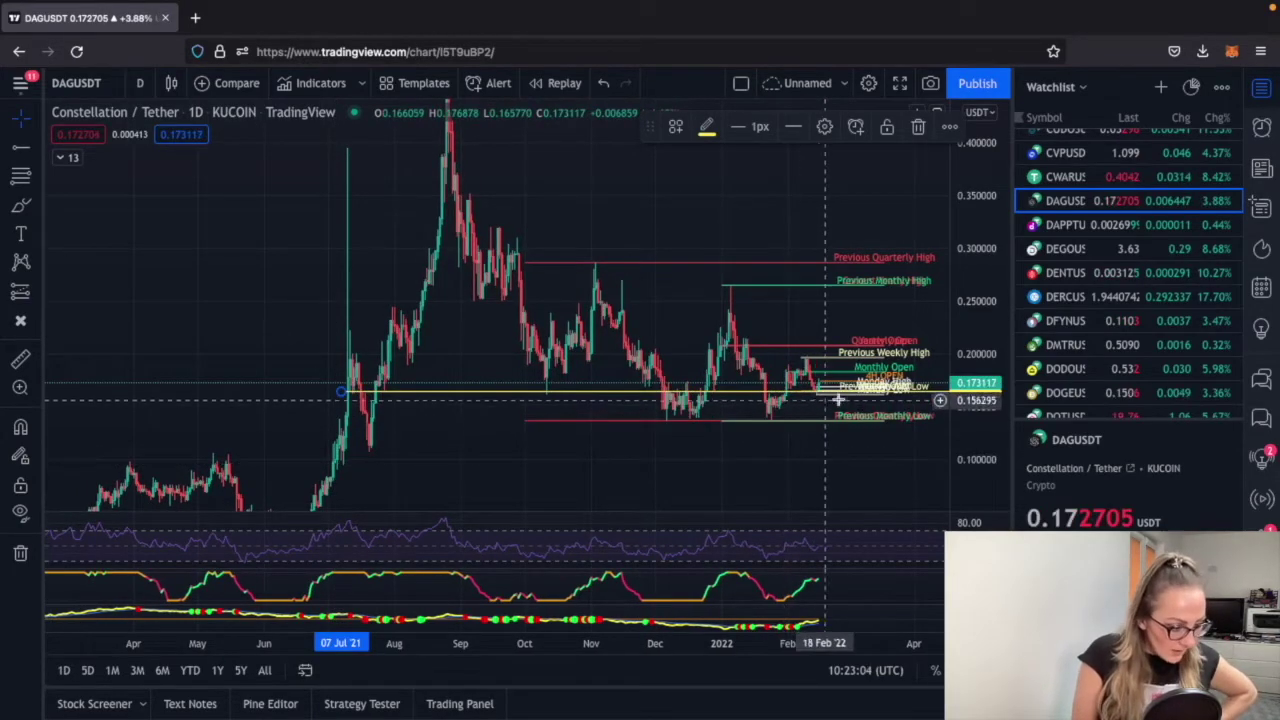
pyautogui.moveTo(977, 456); pyautogui.dragTo(977, 480)
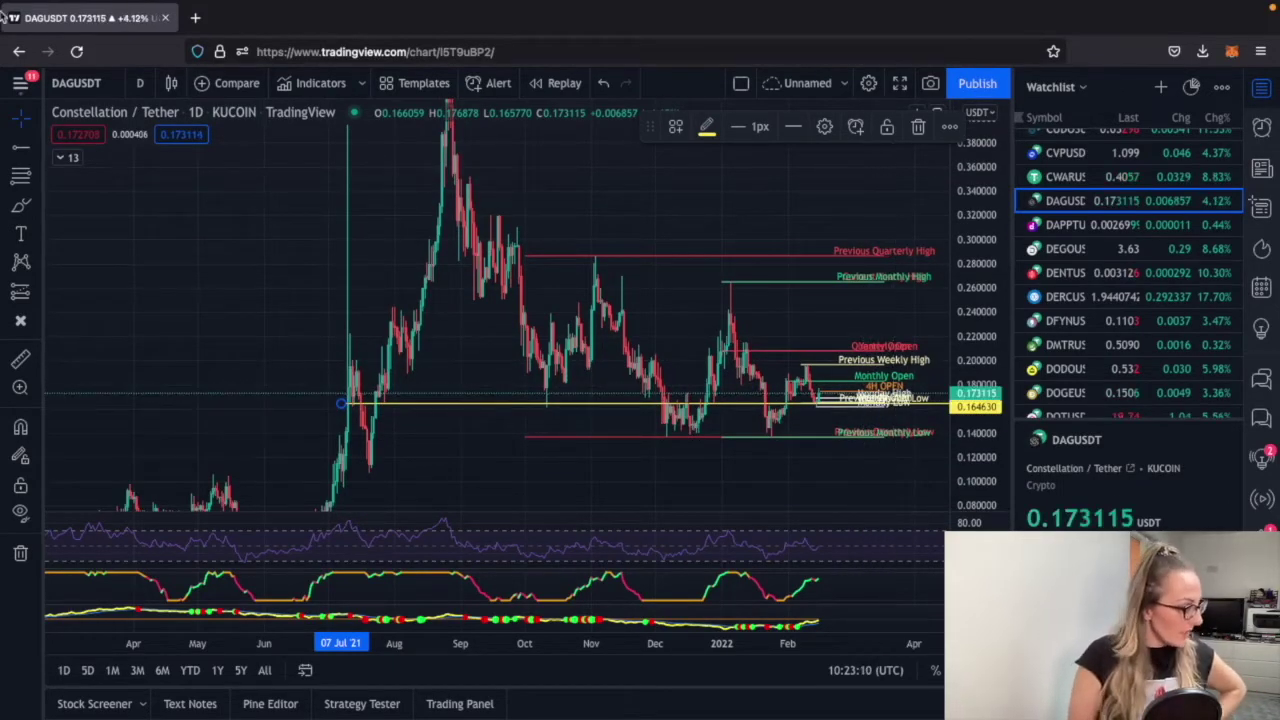
# Draw a horizontal ray starting at the 22 Jun '21 candle at a price of about 0.1375
pyautogui.click(62, 160)
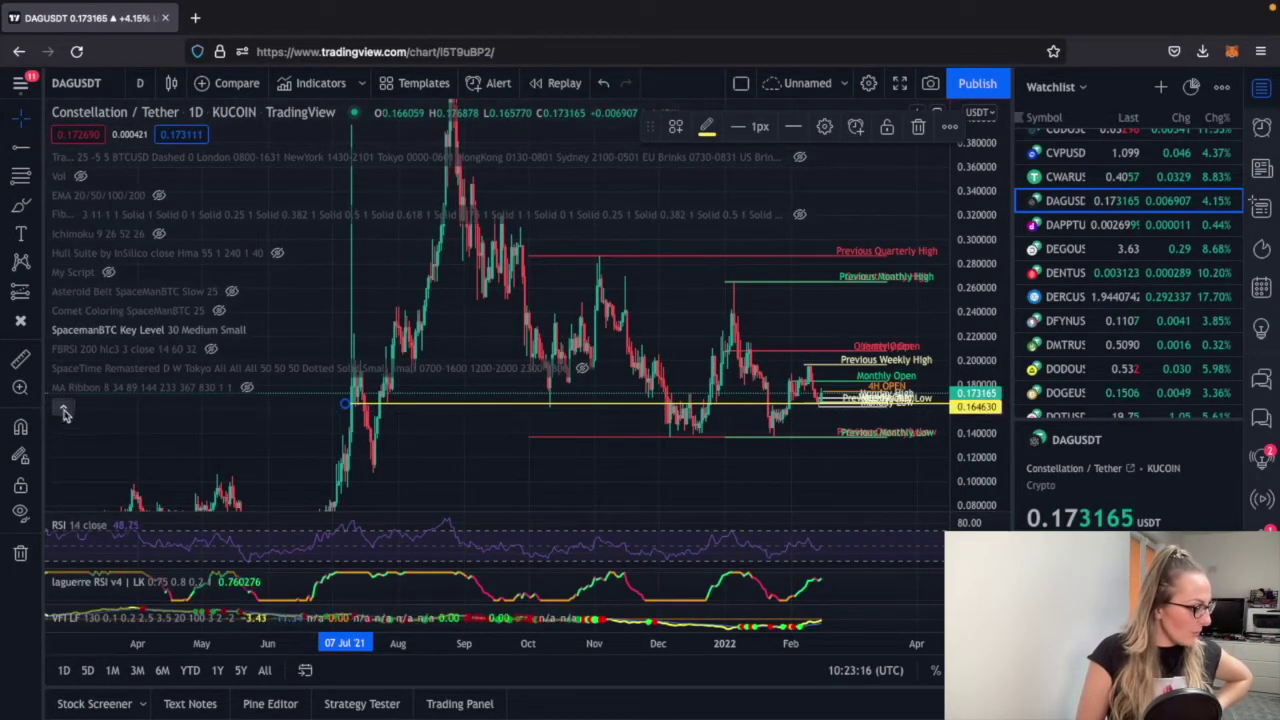
pyautogui.click(63, 406)
pyautogui.click(22, 148)
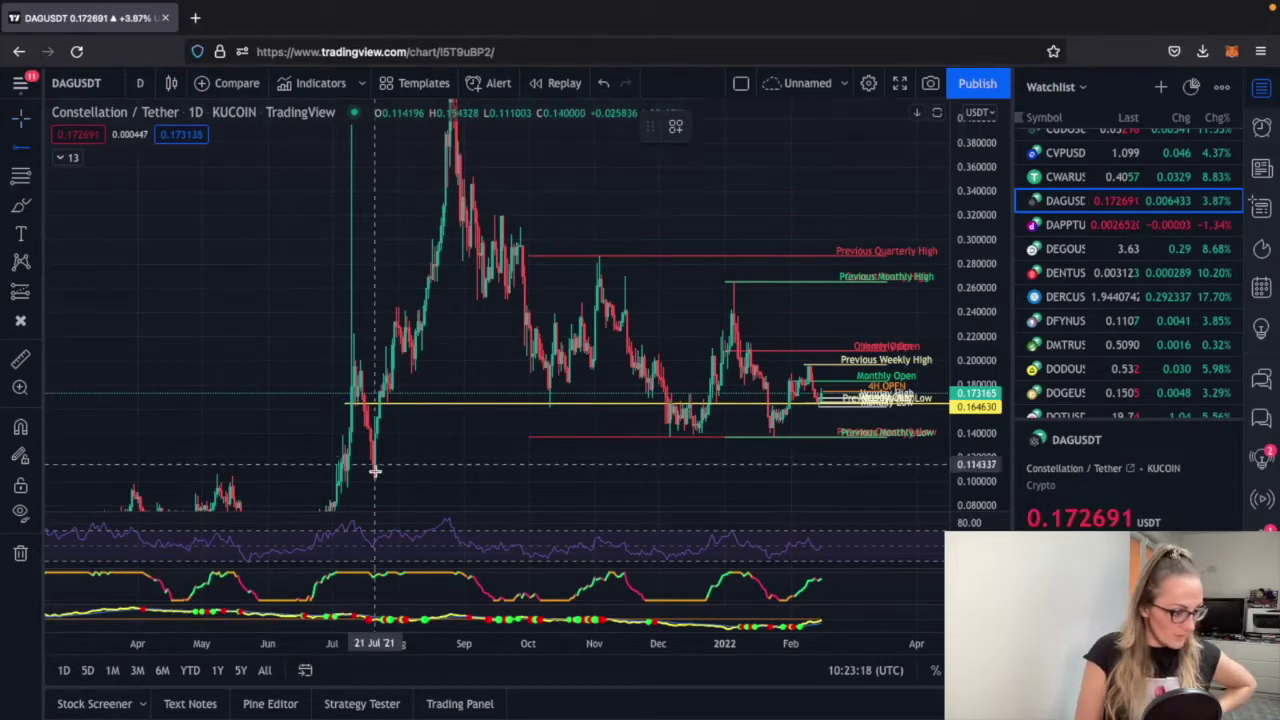
pyautogui.click(311, 436)
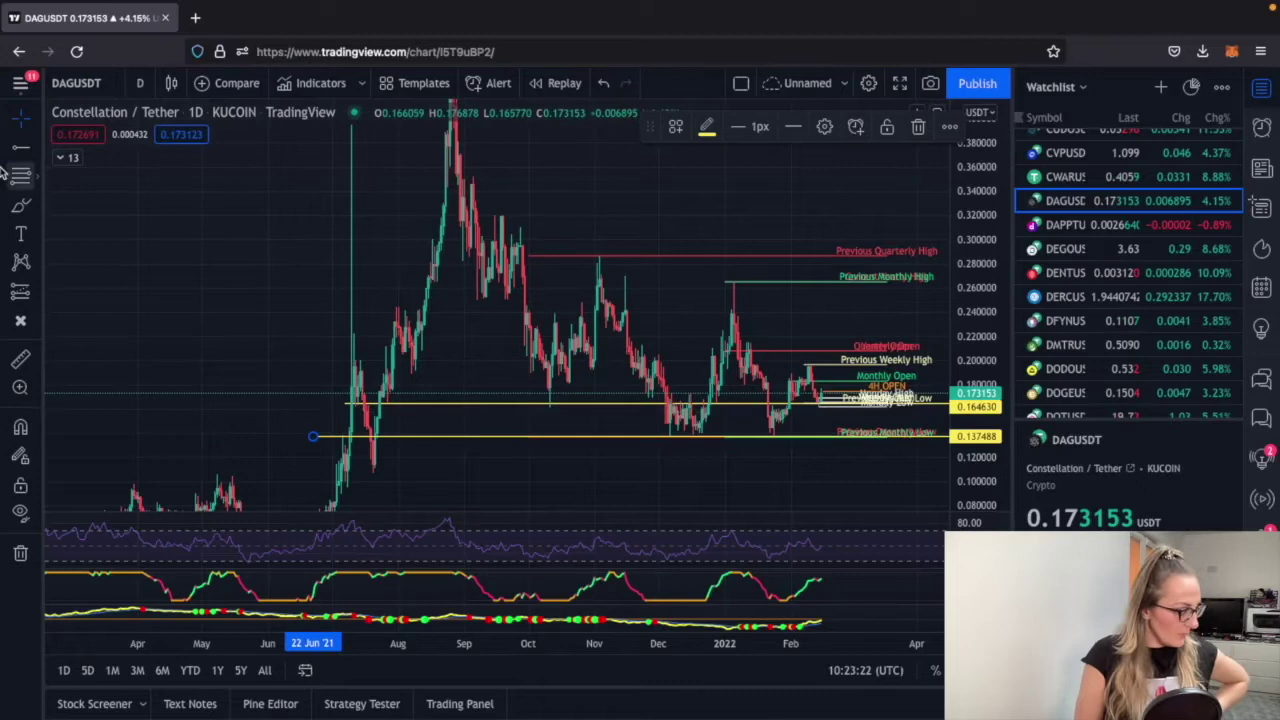
# Add three horizontal rays starting around late June 2021 at prices of about 0.1838, 0.1970 and 0.2089
pyautogui.click(25, 148)
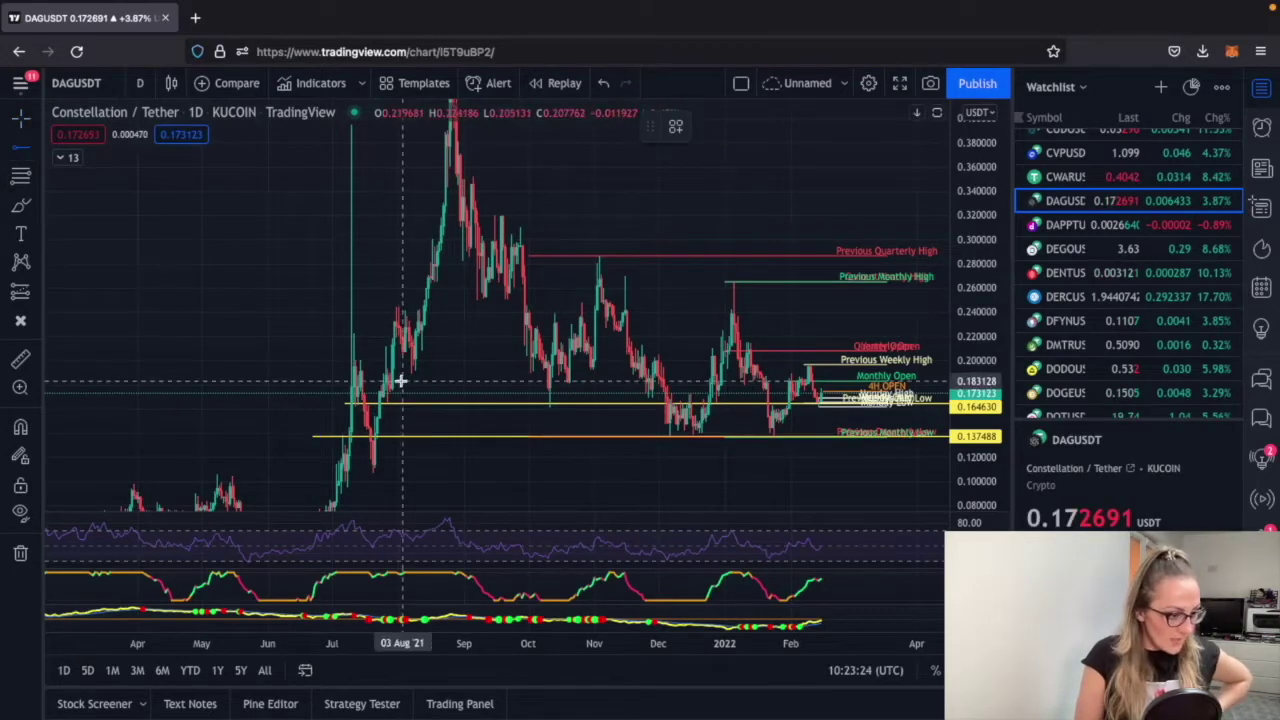
pyautogui.click(331, 380)
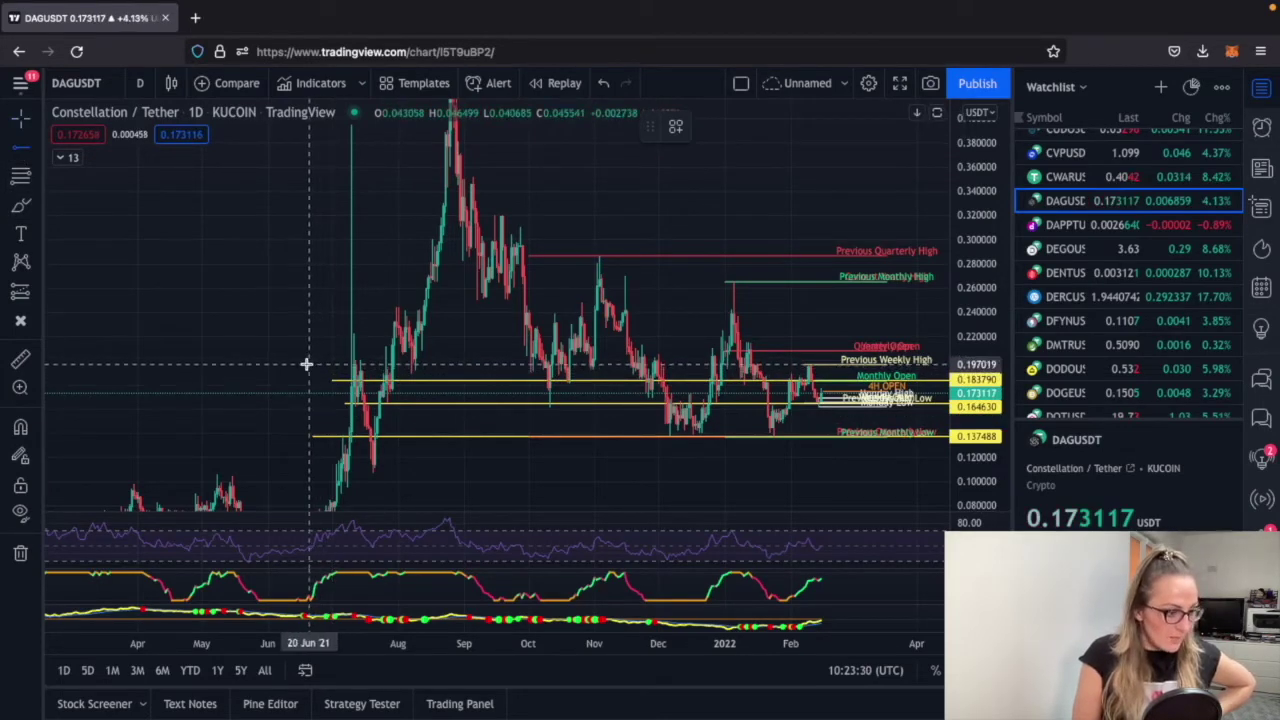
pyautogui.click(307, 364)
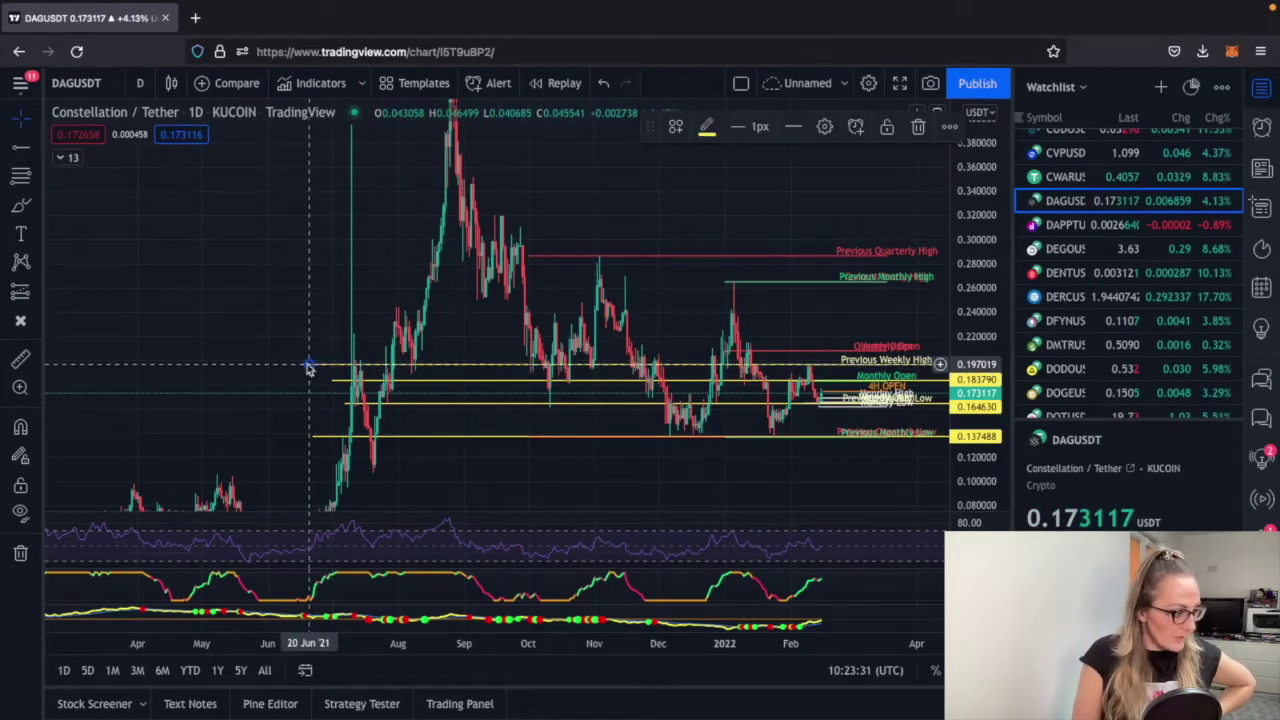
pyautogui.click(22, 150)
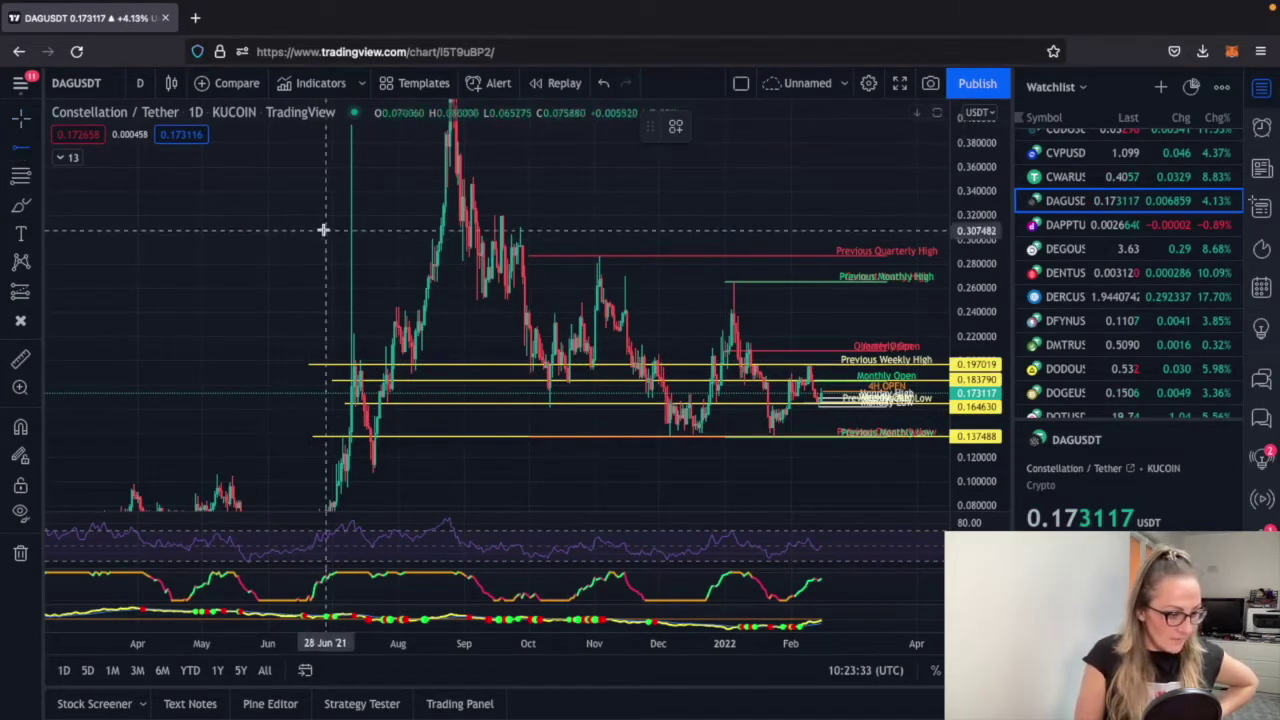
pyautogui.click(311, 349)
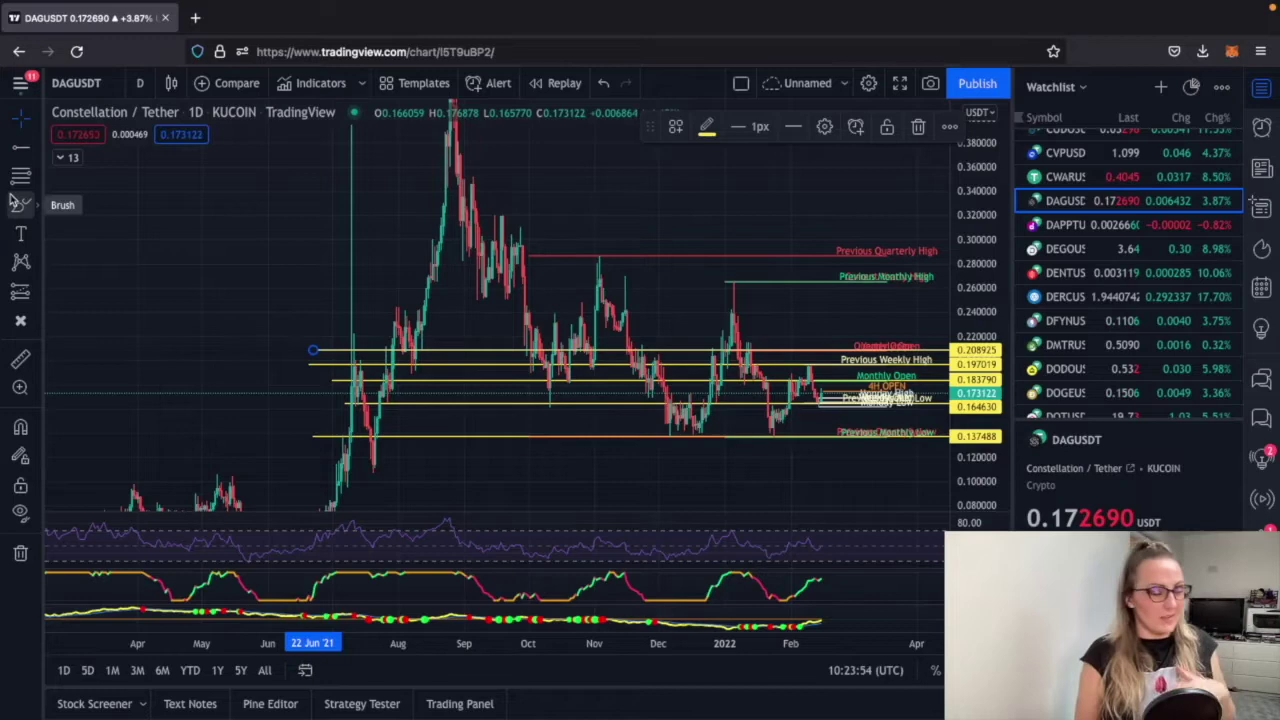
# Hide the SpacemanBTC Key Level indicator so only the drawn rays remain on the price chart
pyautogui.scroll(-1, 234, 297)
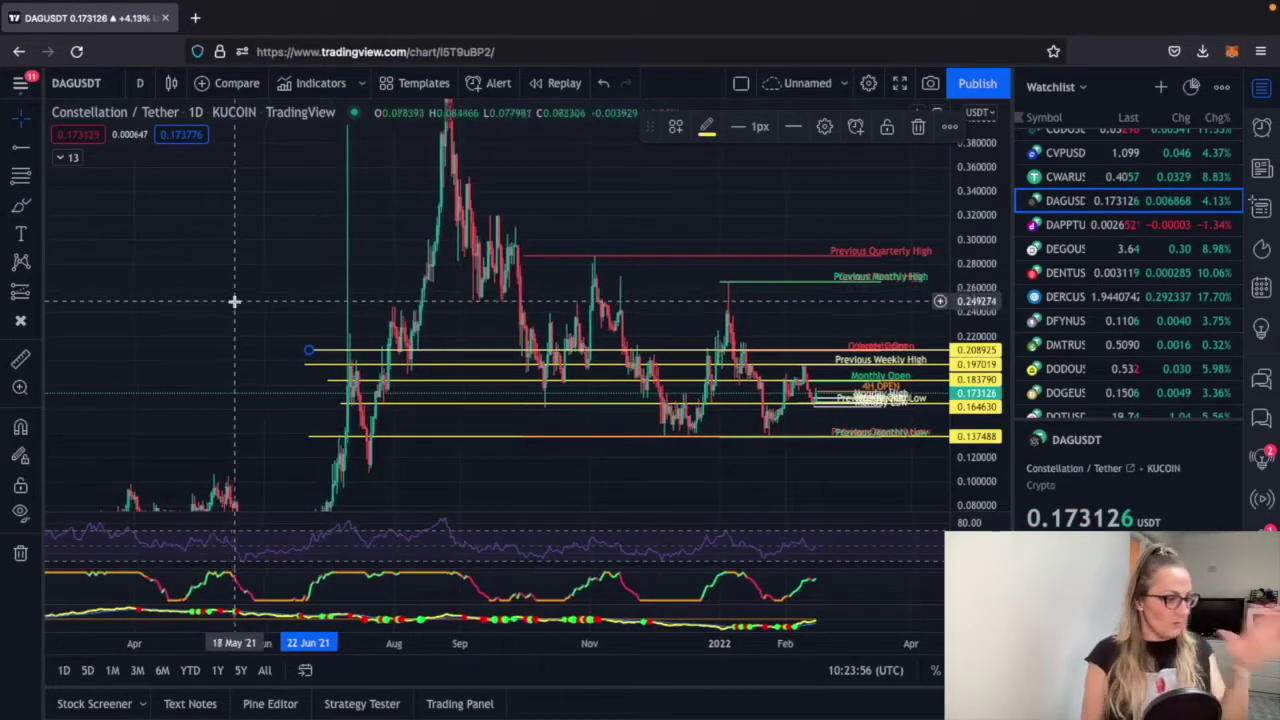
pyautogui.click(64, 157)
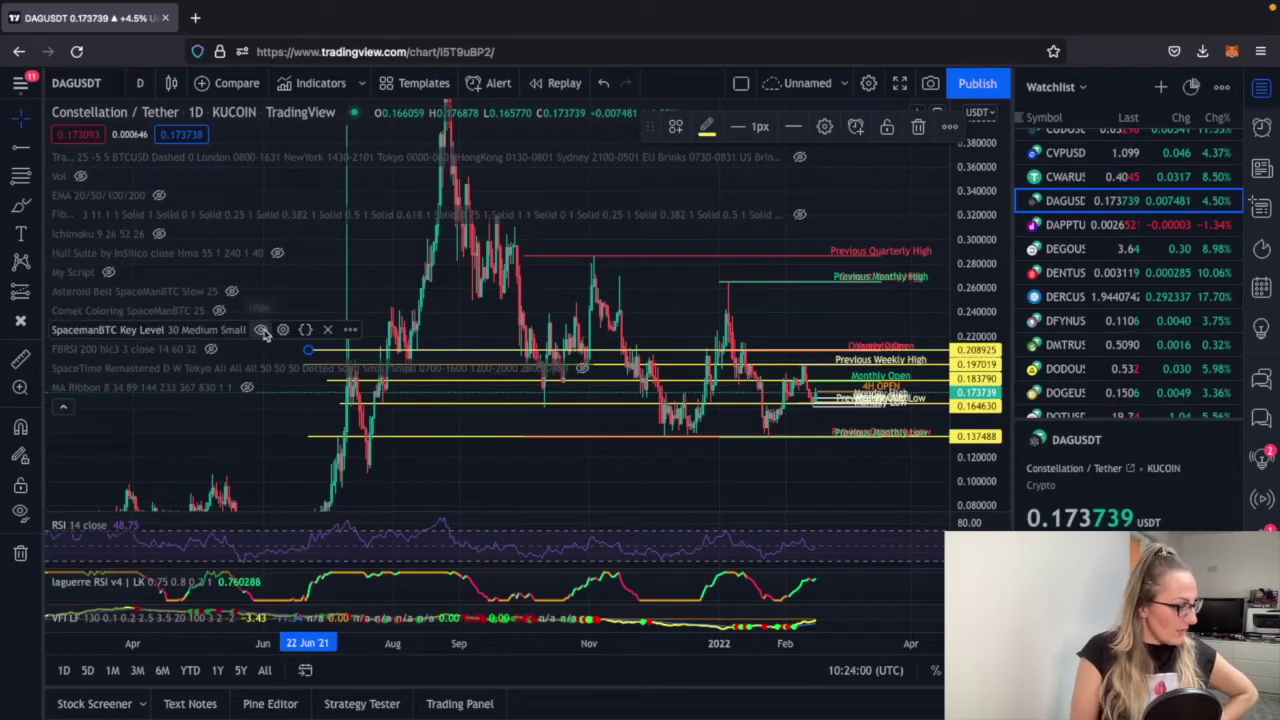
pyautogui.click(261, 330)
pyautogui.click(62, 406)
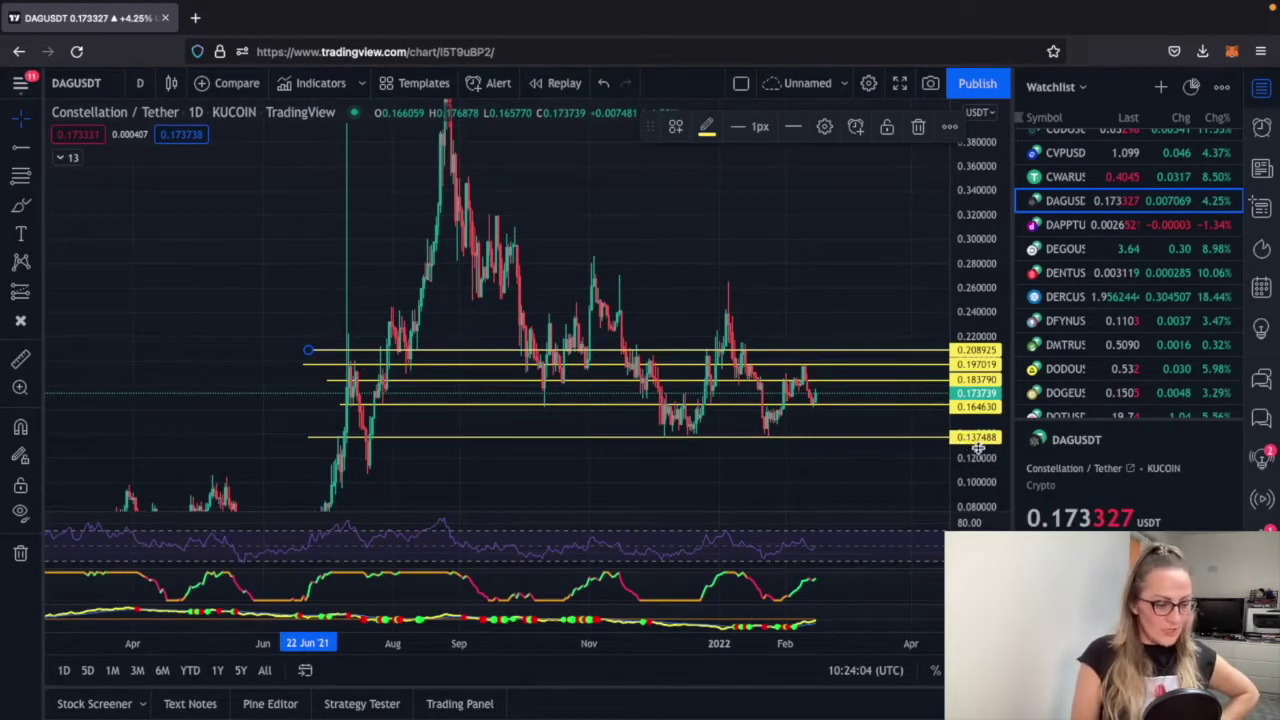
# Draw a horizontal ray starting at the 24 Jul '21 candle at a price of about 0.1755
pyautogui.moveTo(978, 450); pyautogui.dragTo(851, 320)
pyautogui.scroll(2, 823, 257)
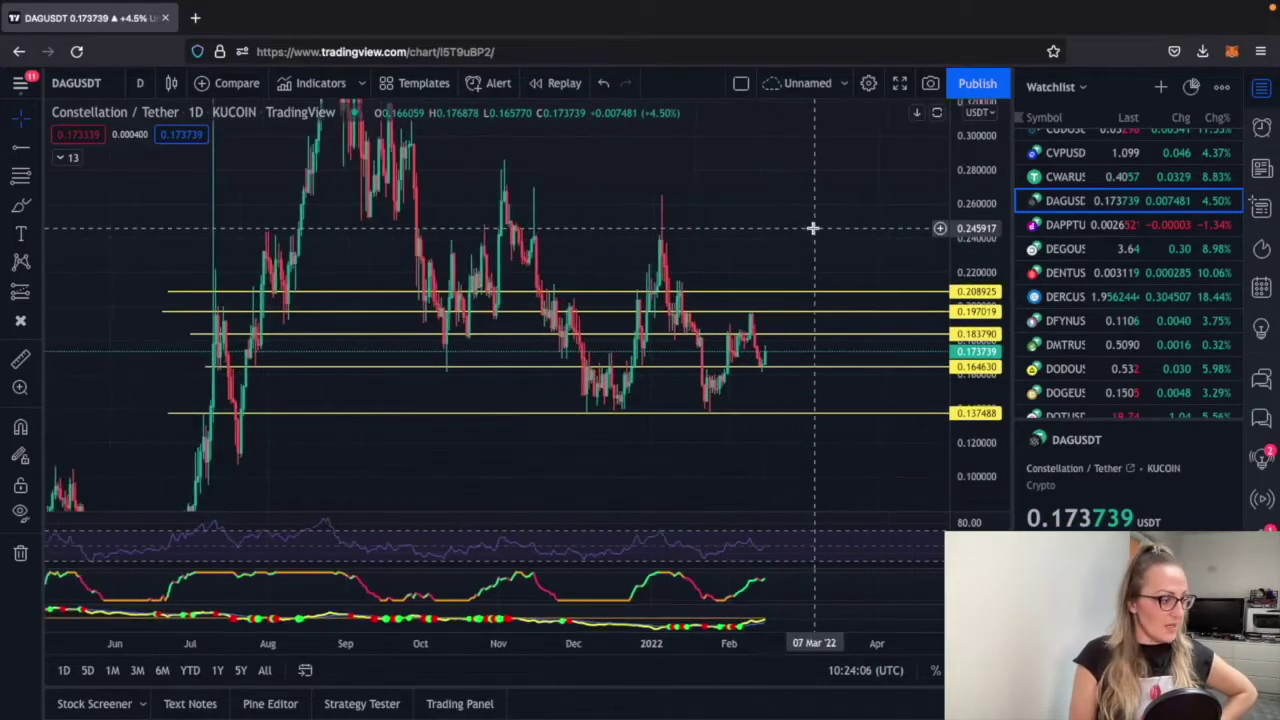
pyautogui.moveTo(813, 228); pyautogui.dragTo(872, 242)
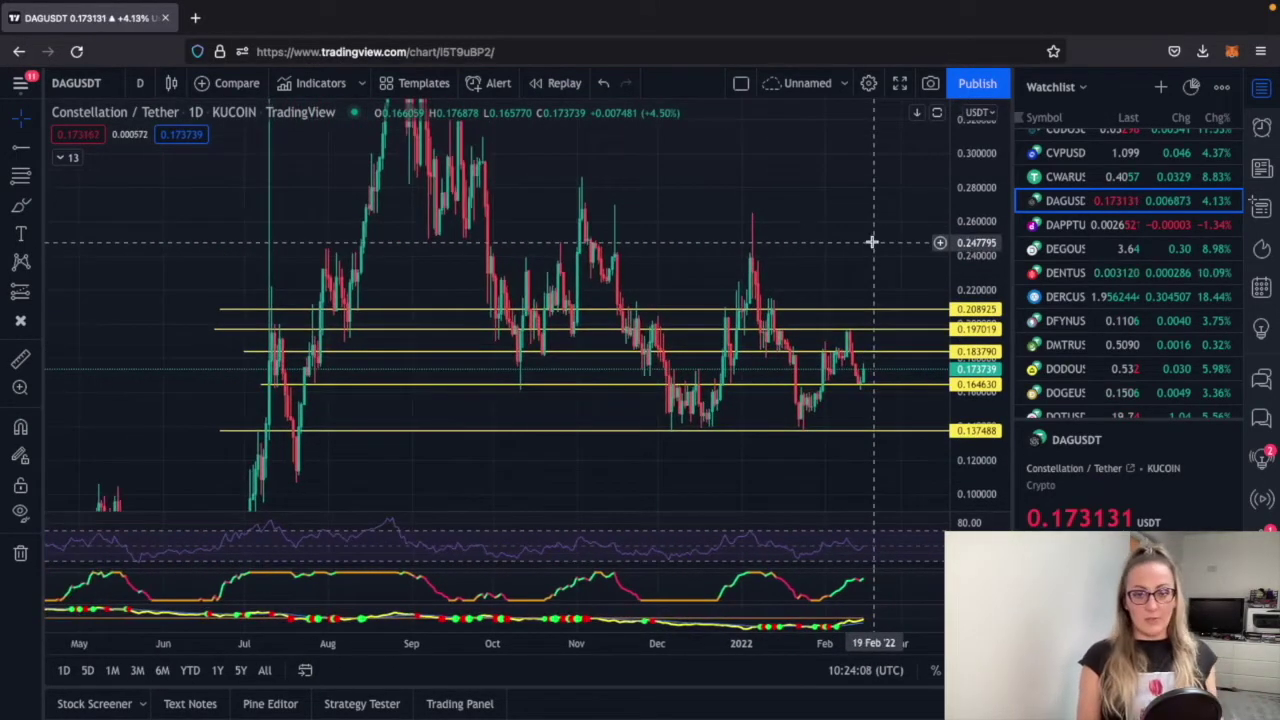
pyautogui.scroll(1, 809, 271)
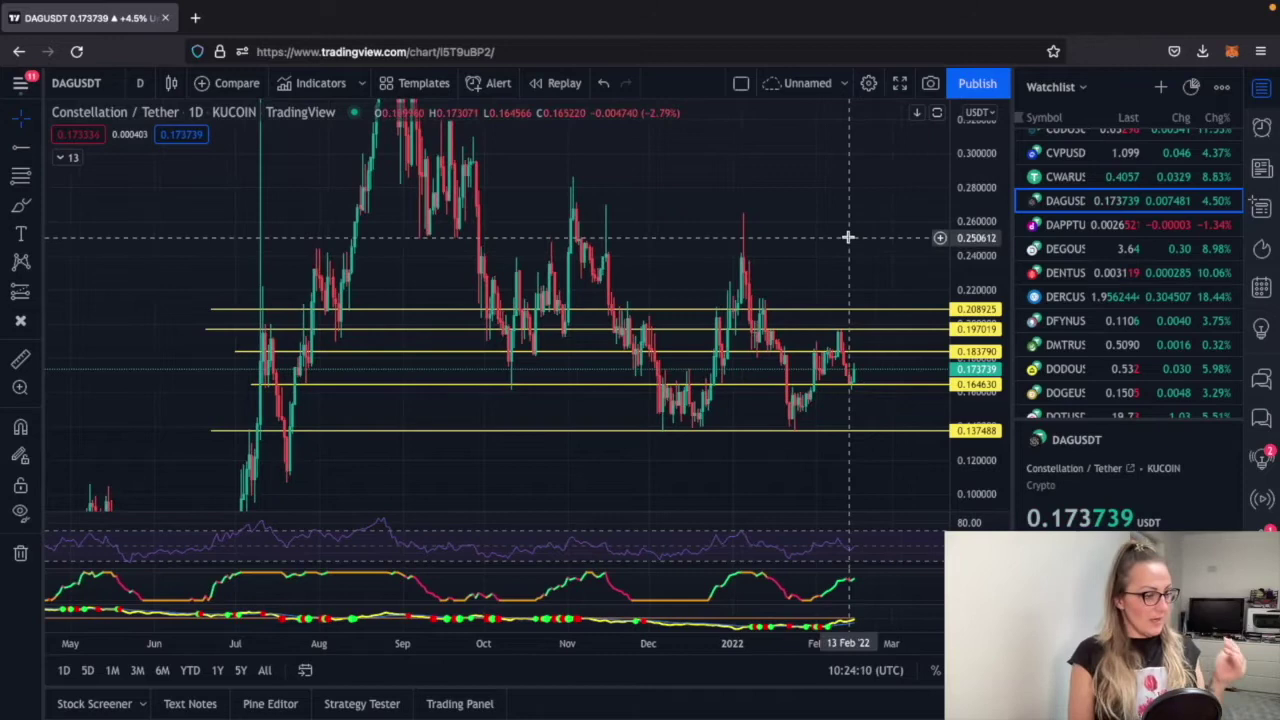
pyautogui.scroll(2, 848, 237)
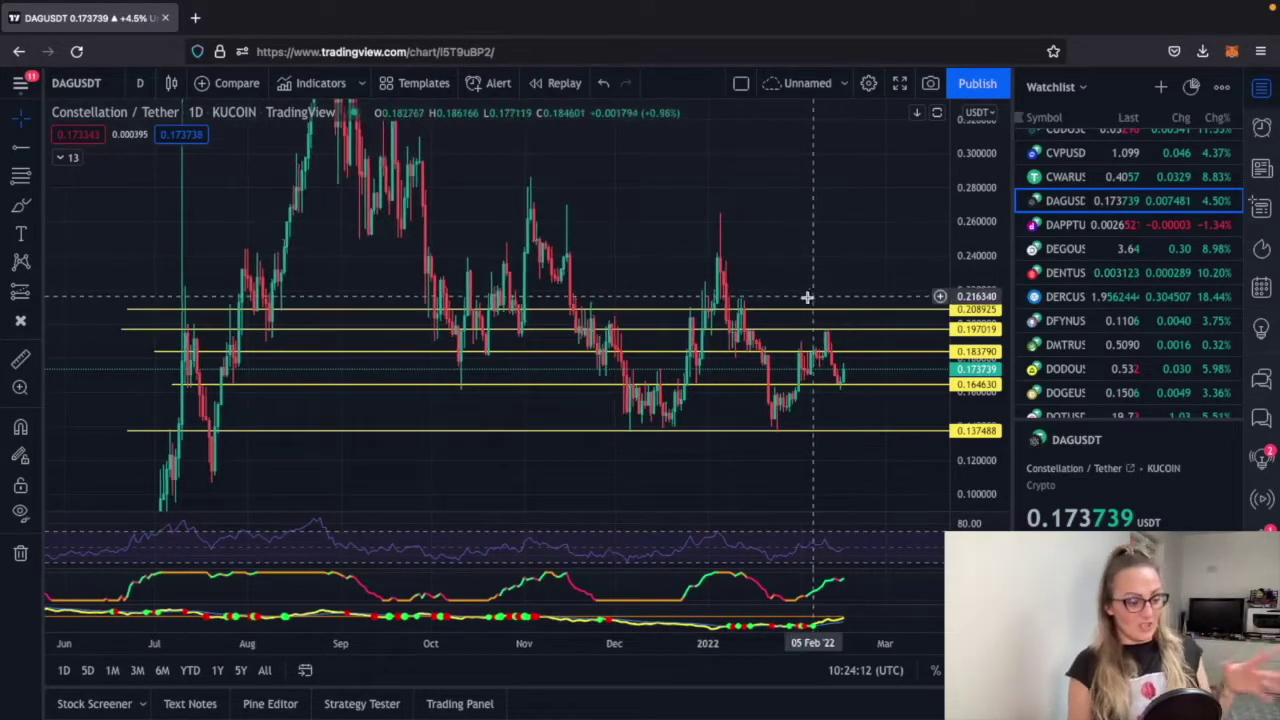
pyautogui.scroll(1, 786, 254)
pyautogui.scroll(1, 764, 211)
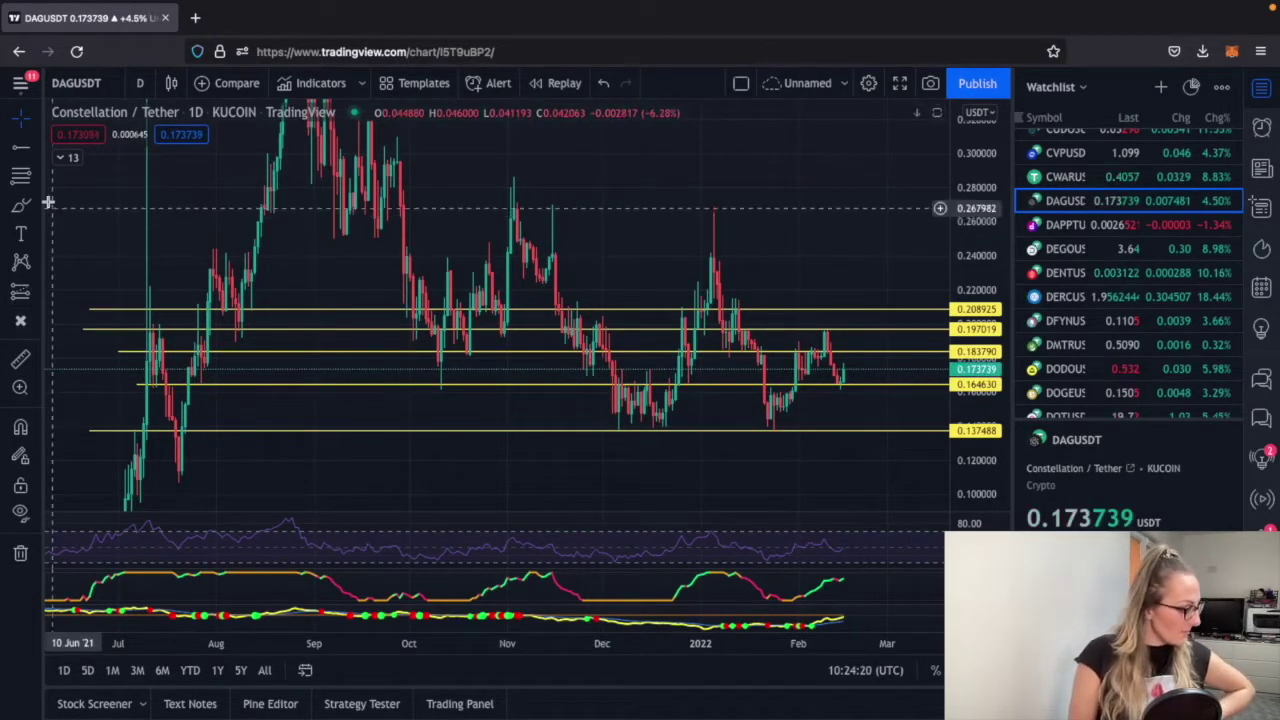
pyautogui.click(35, 149)
pyautogui.click(112, 372)
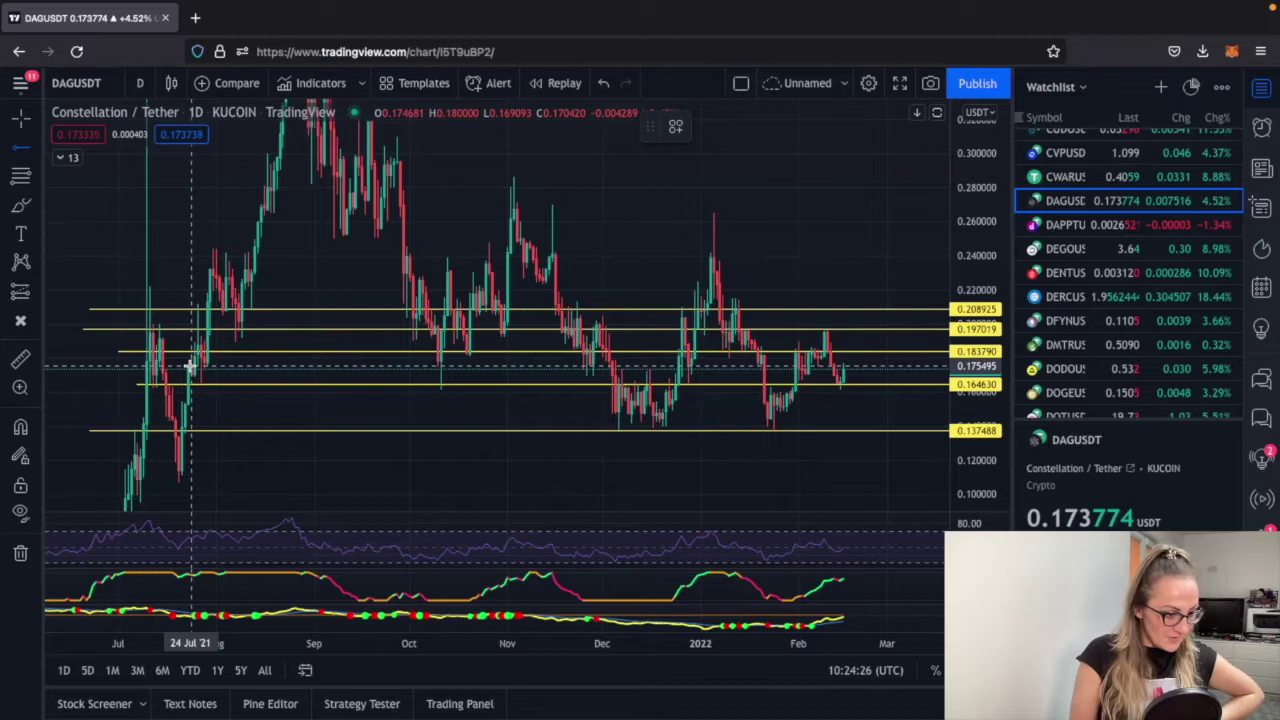
pyautogui.click(190, 367)
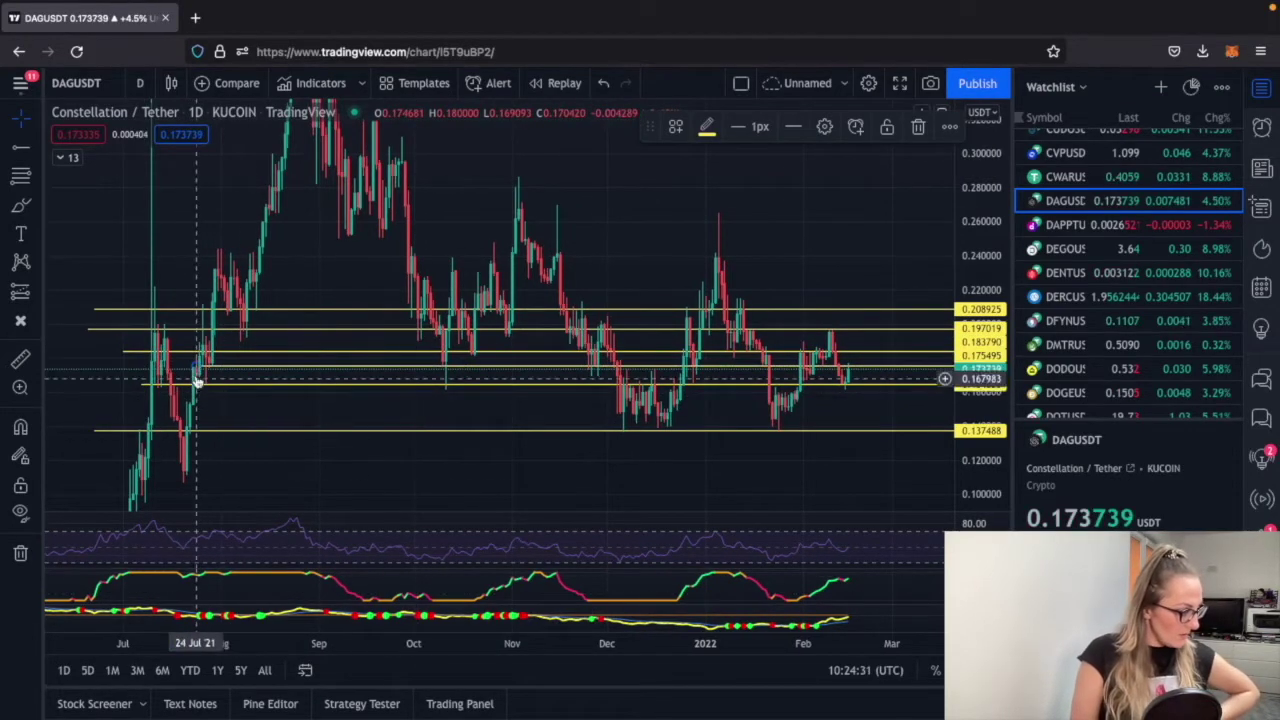
# Change the line style of the 24 Jul '21 horizontal ray to Dashed line
pyautogui.rightClick(196, 376)
pyautogui.click(290, 657)
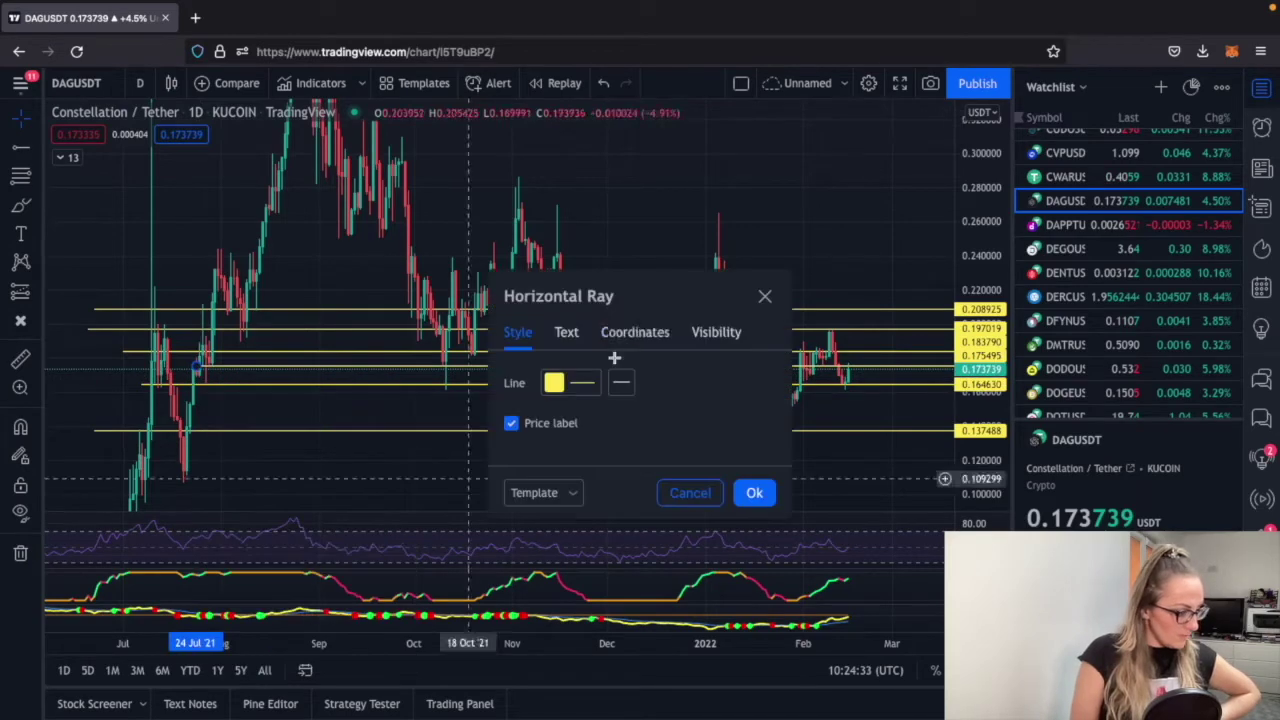
pyautogui.click(622, 383)
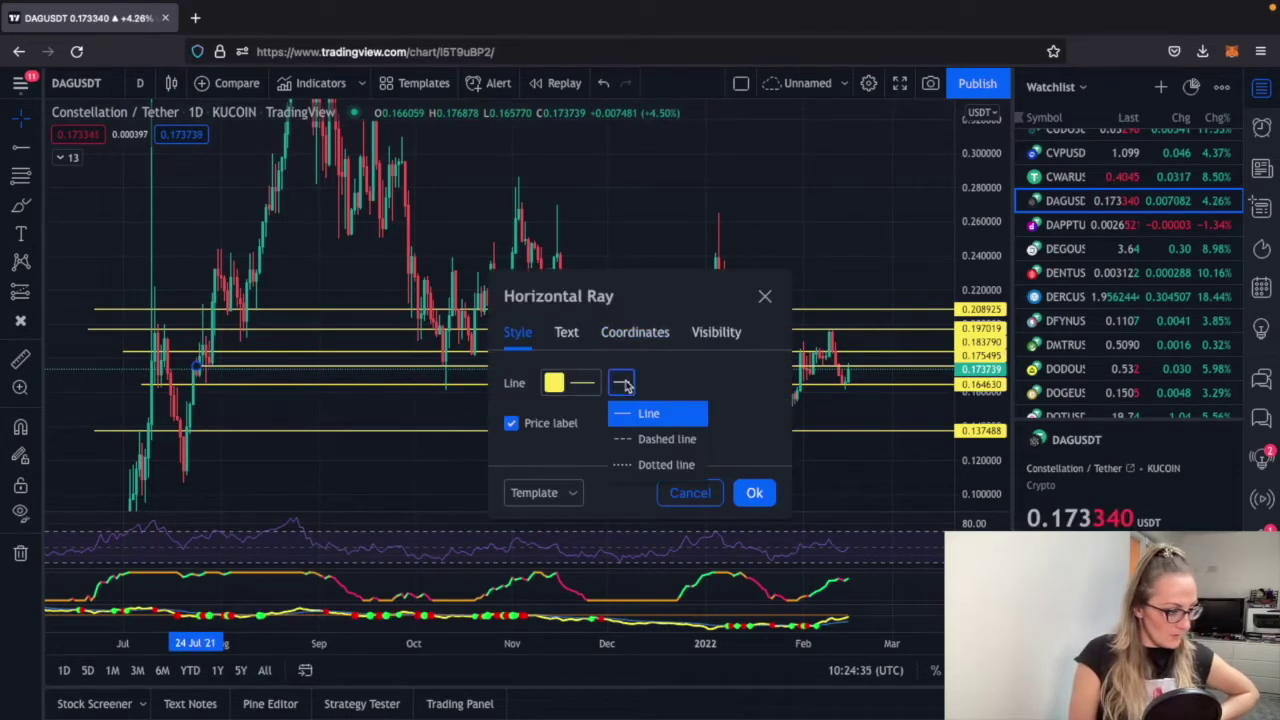
pyautogui.click(680, 437)
pyautogui.click(758, 494)
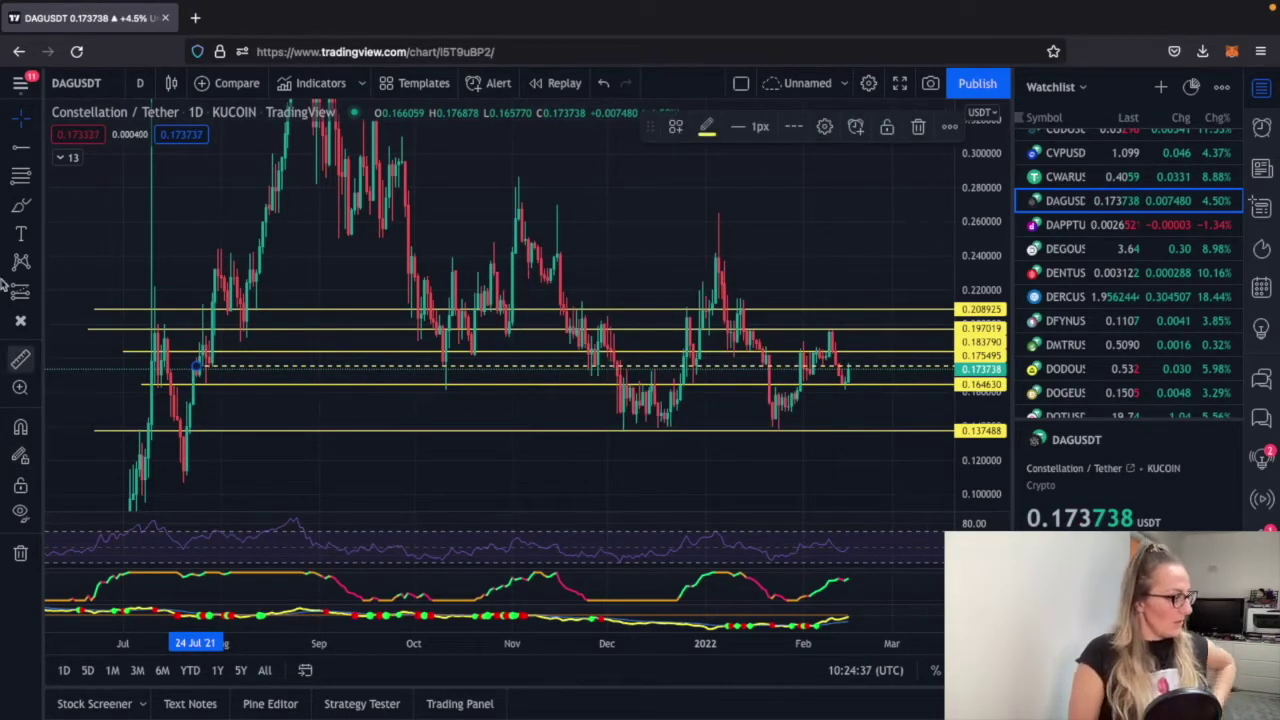
# Show the Traders Reality indicator and examine recent DAGUSDT price action against its moving averages, cloud and weekly levels
pyautogui.click(68, 158)
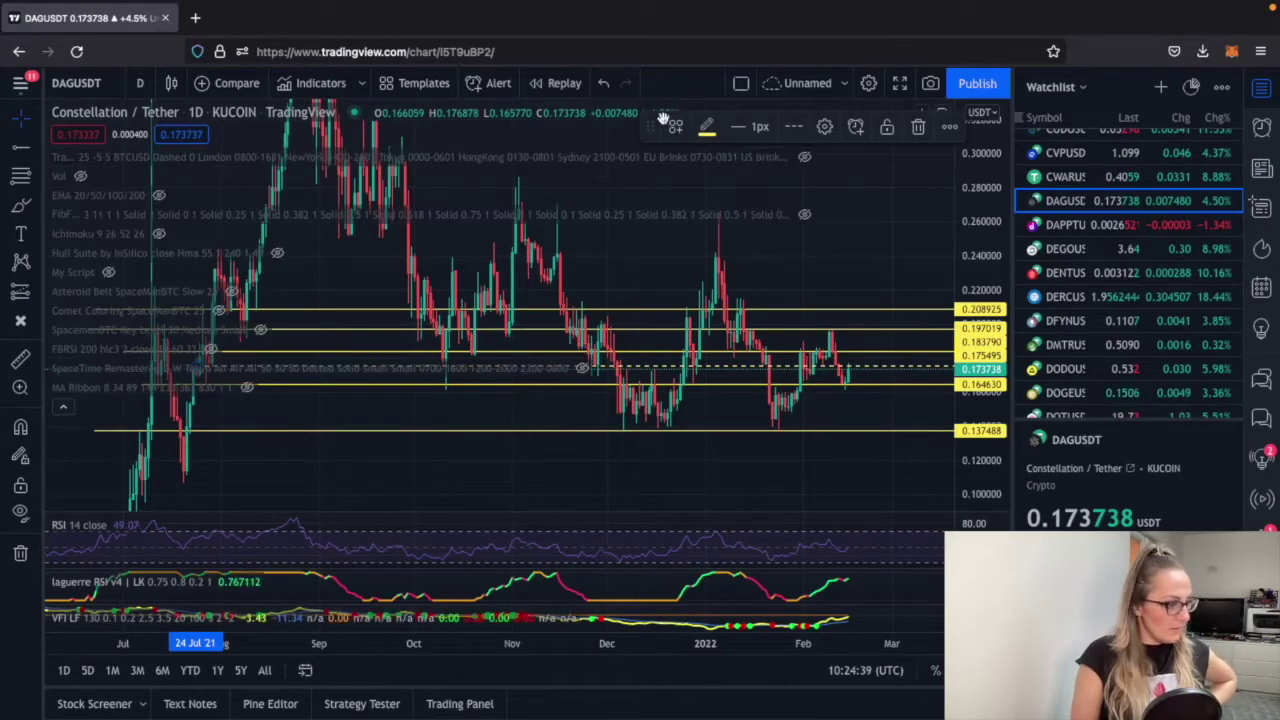
pyautogui.click(806, 157)
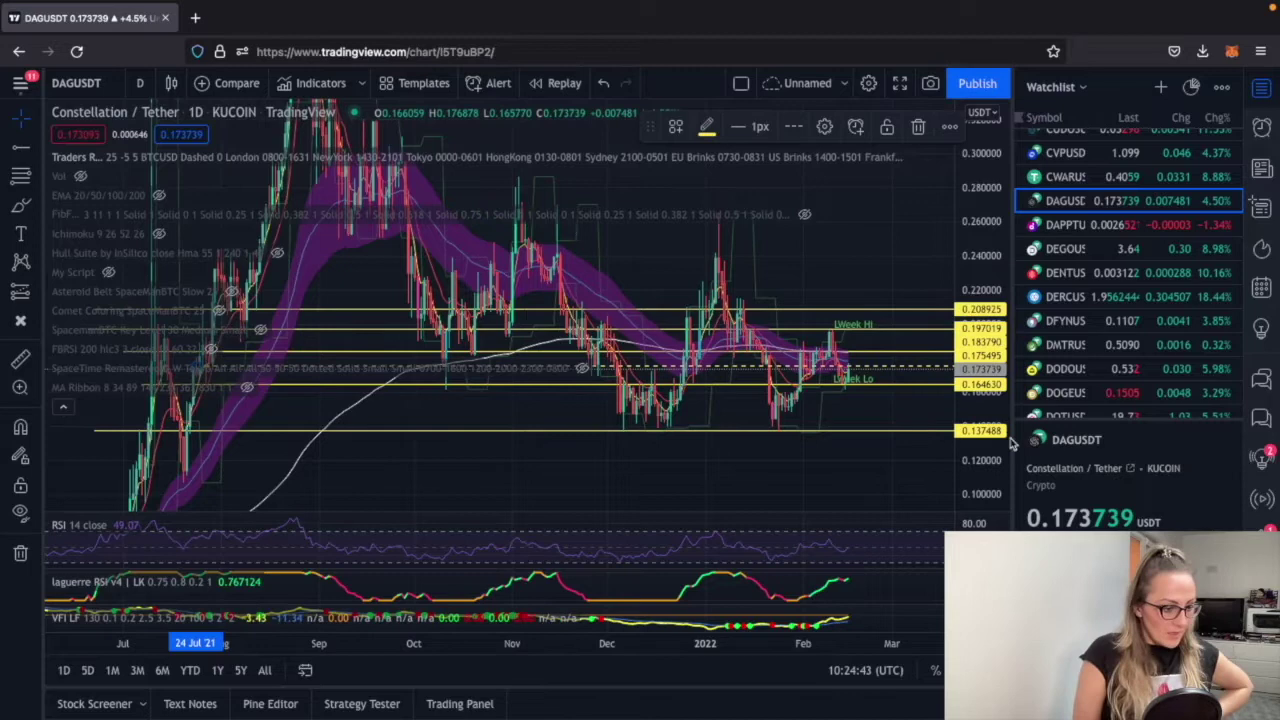
pyautogui.scroll(2, 996, 459)
pyautogui.scroll(3, 843, 371)
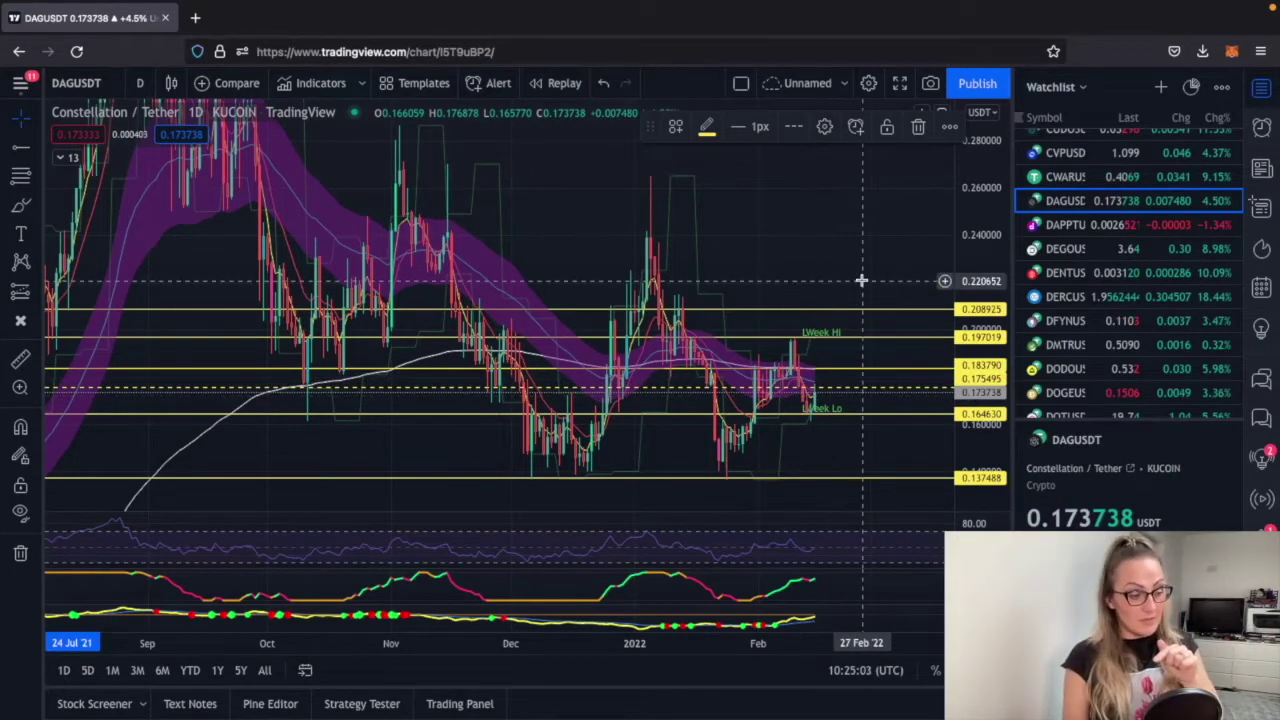
pyautogui.scroll(2, 835, 412)
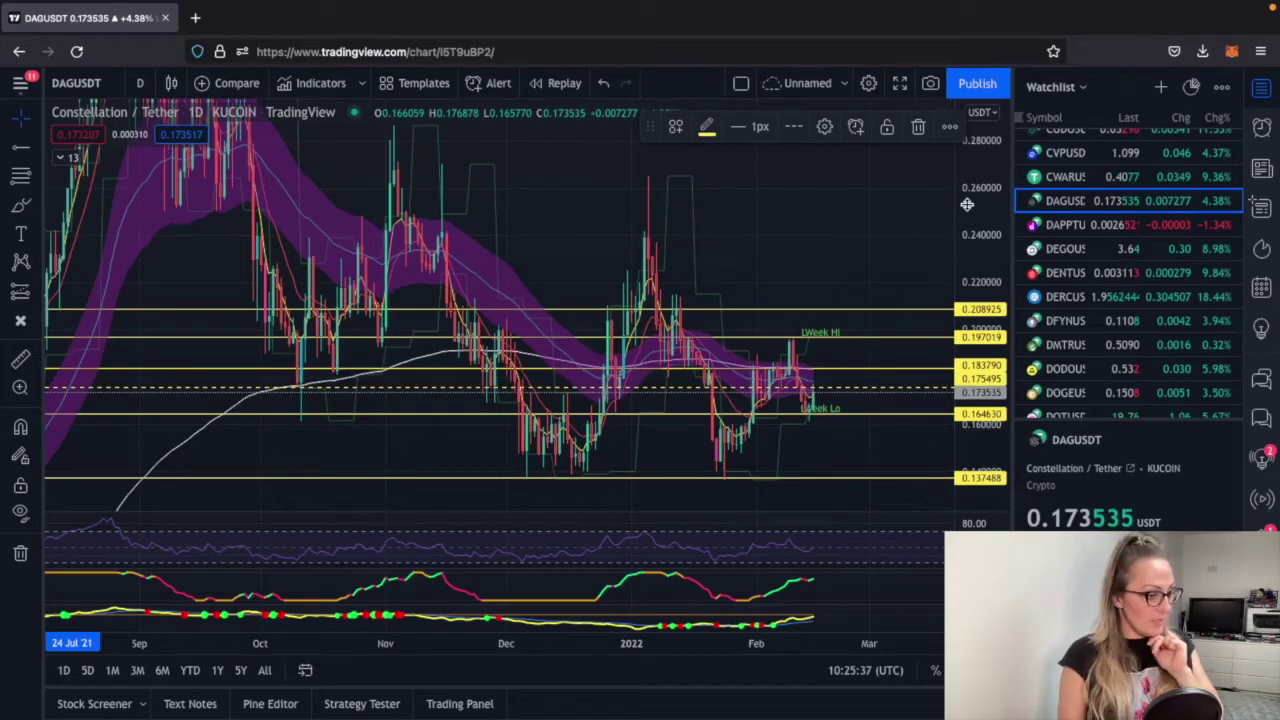
pyautogui.moveTo(970, 200); pyautogui.dragTo(965, 290)
pyautogui.scroll(-3, 258, 322)
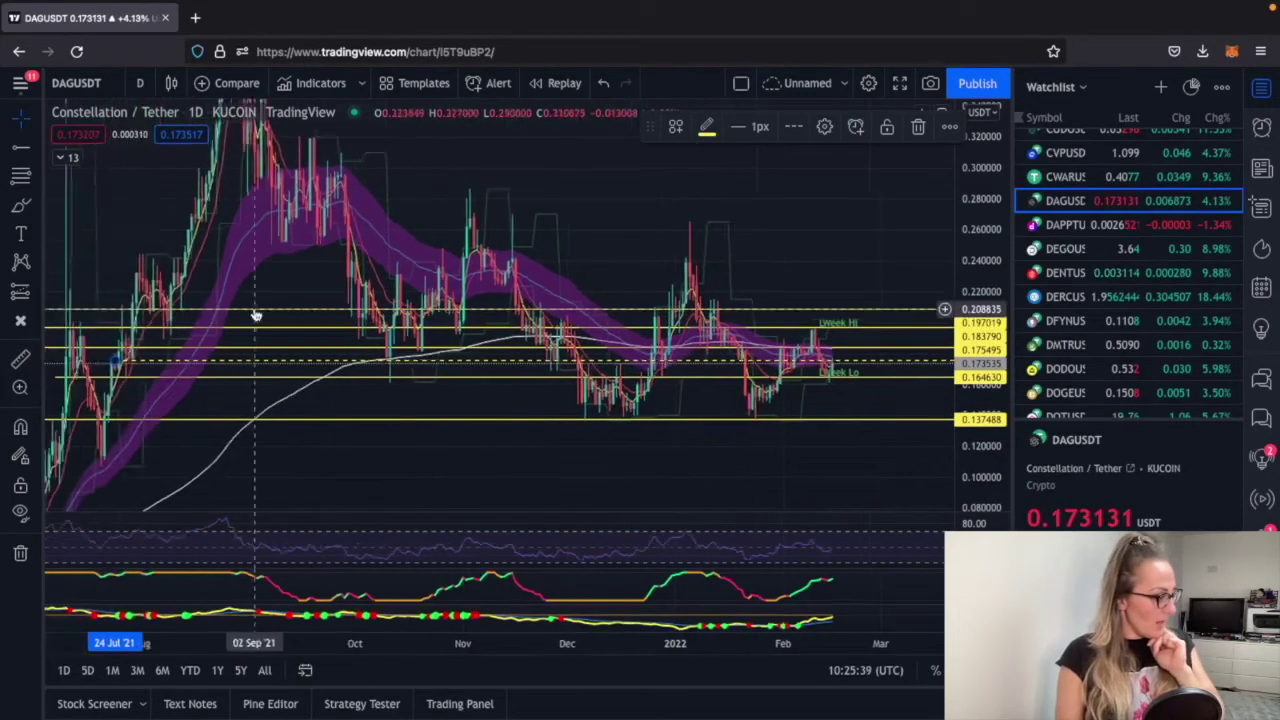
# Hide the Traders Reality indicator and show the Ichimoku indicator on the daily DAGUSDT chart
pyautogui.click(80, 156)
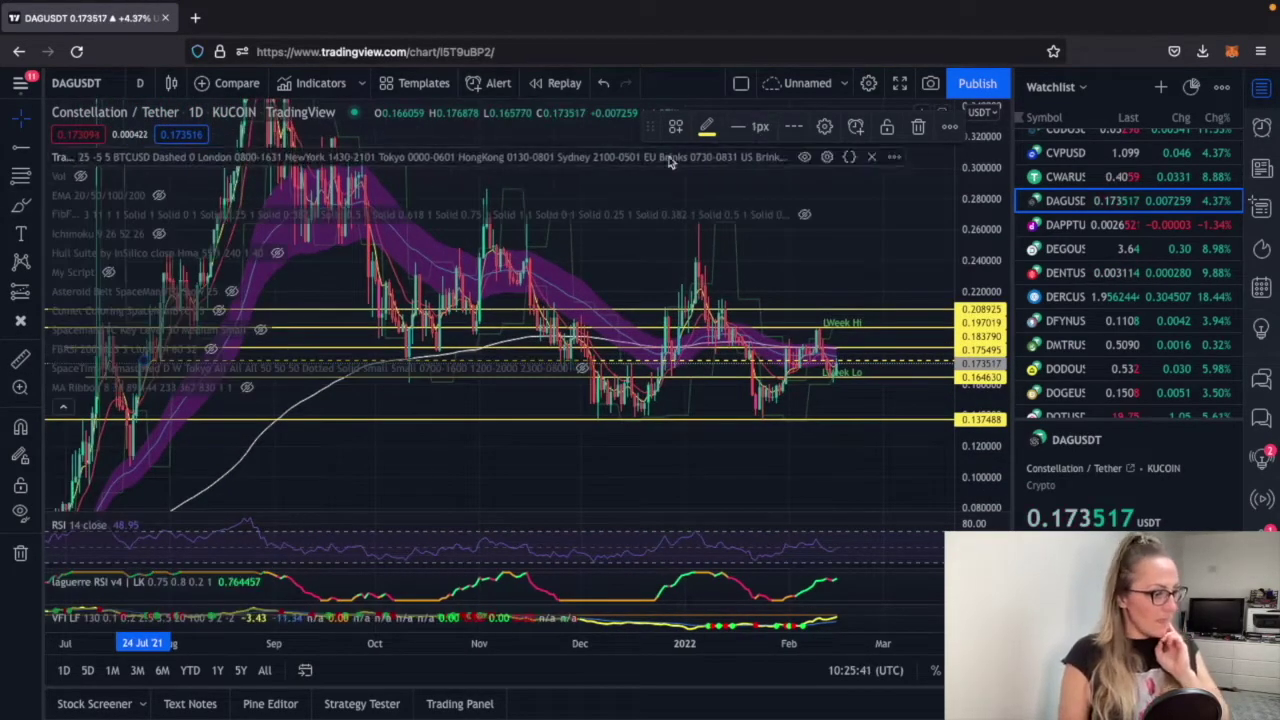
pyautogui.click(805, 158)
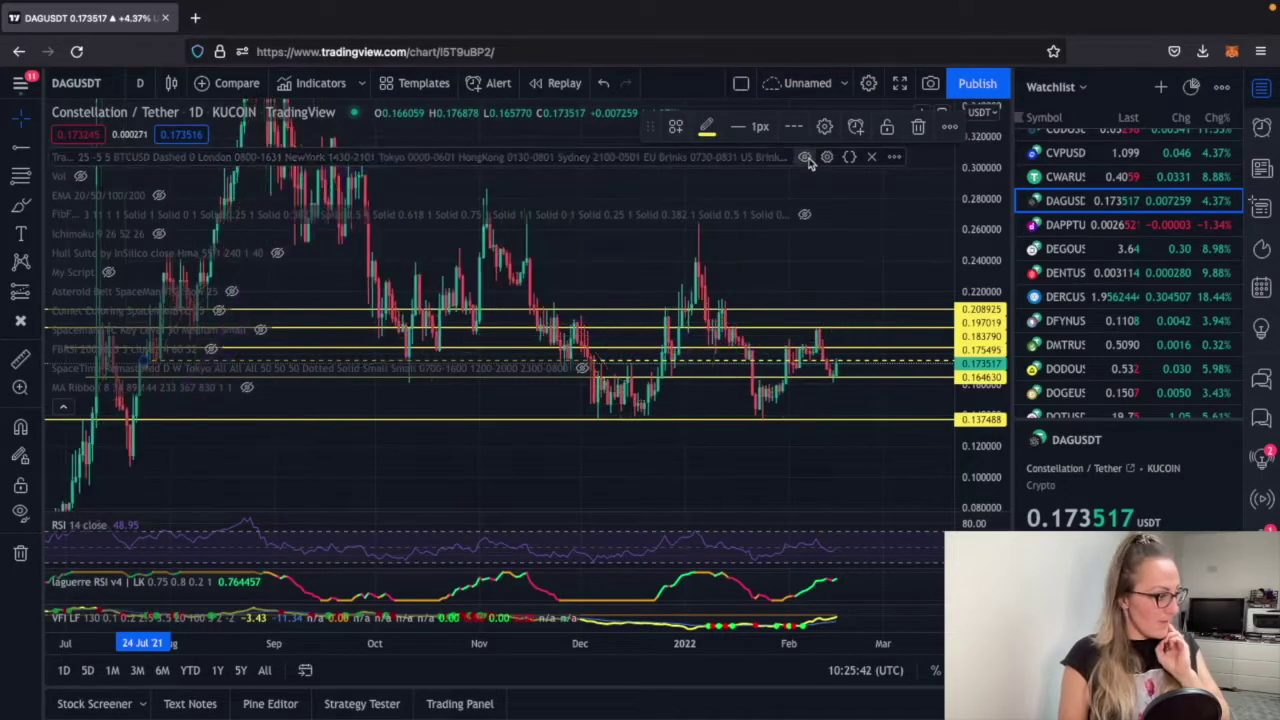
pyautogui.click(160, 235)
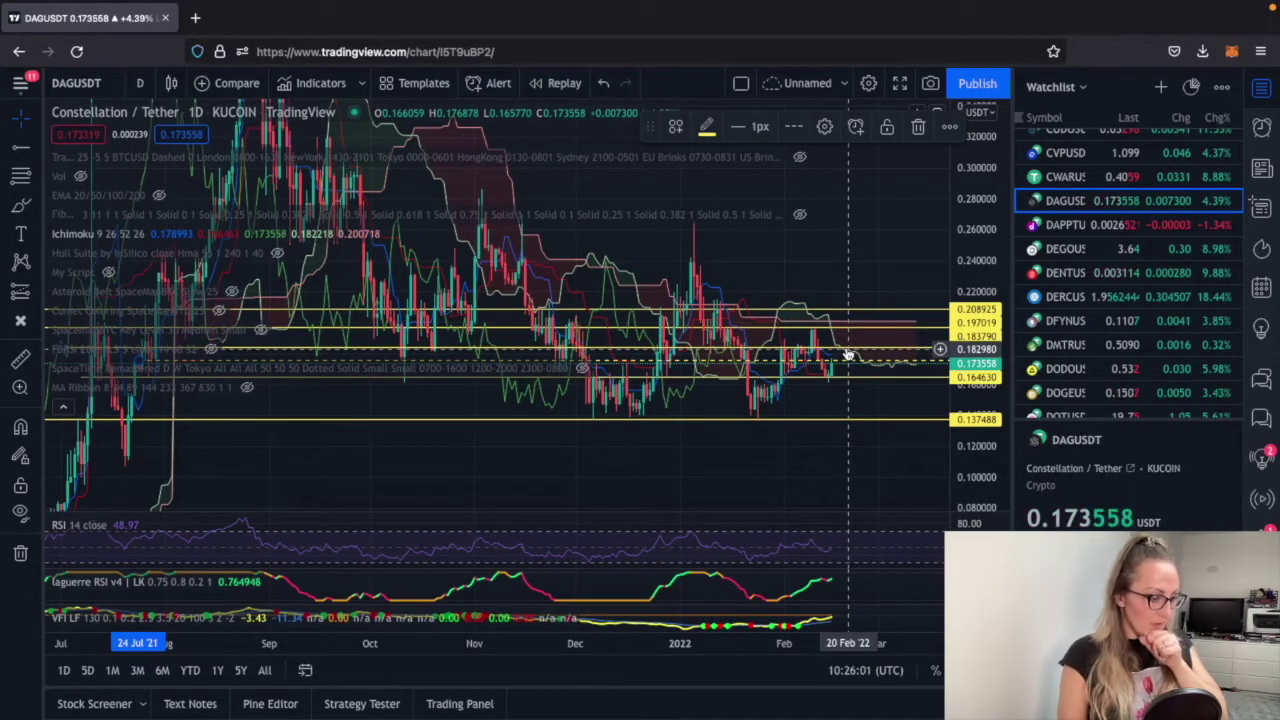
pyautogui.hscroll(2, 848, 355)
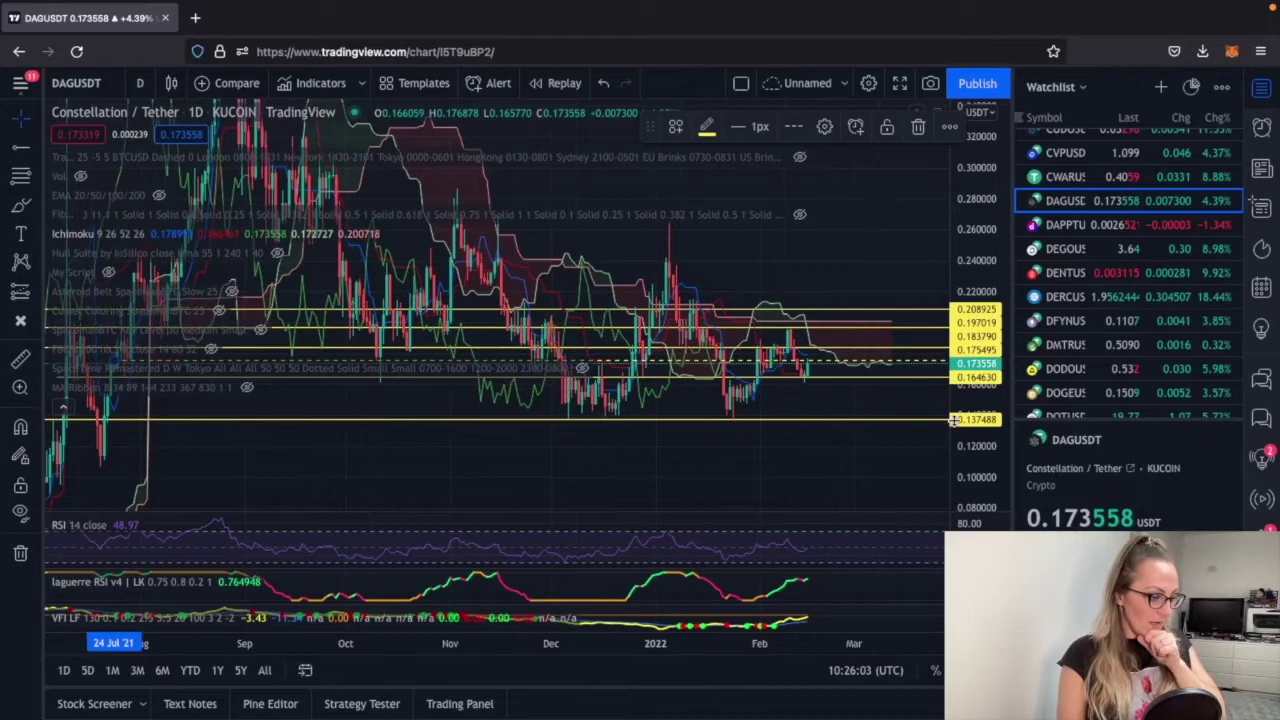
pyautogui.doubleClick(968, 463)
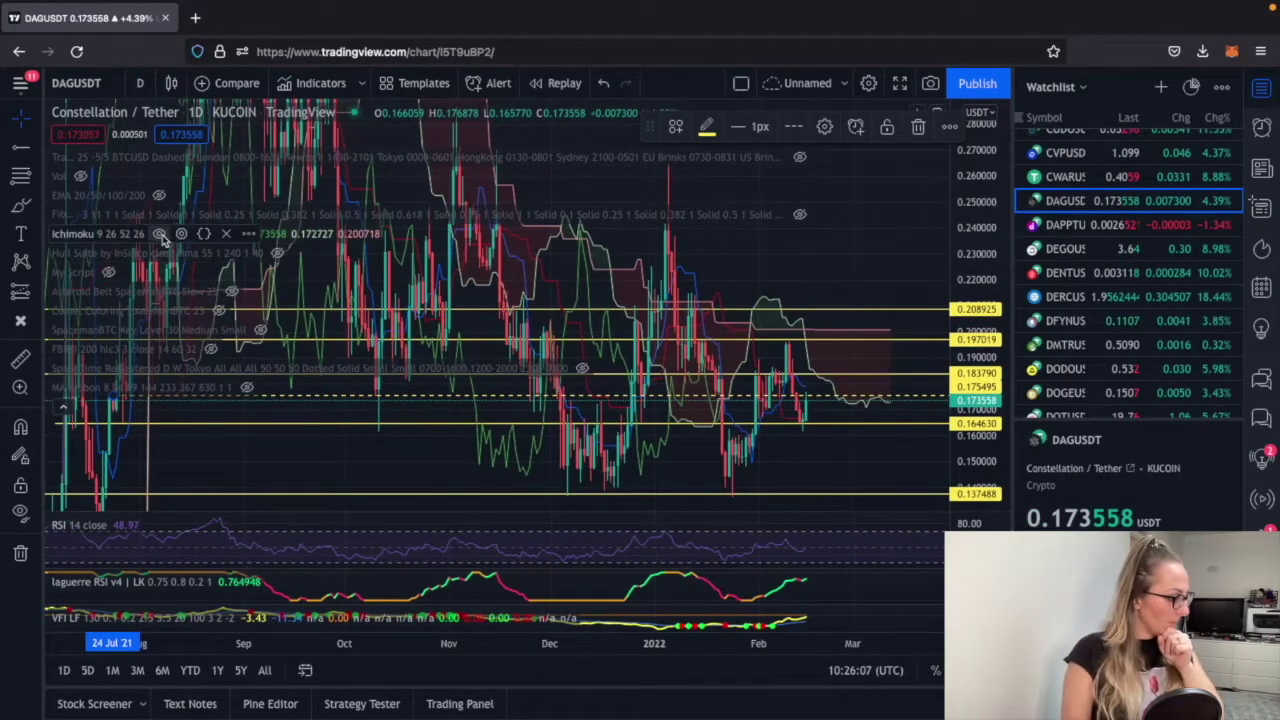
# Compare the drawn price levels with the Ichimoku indicator hidden and shown again
pyautogui.click(159, 233)
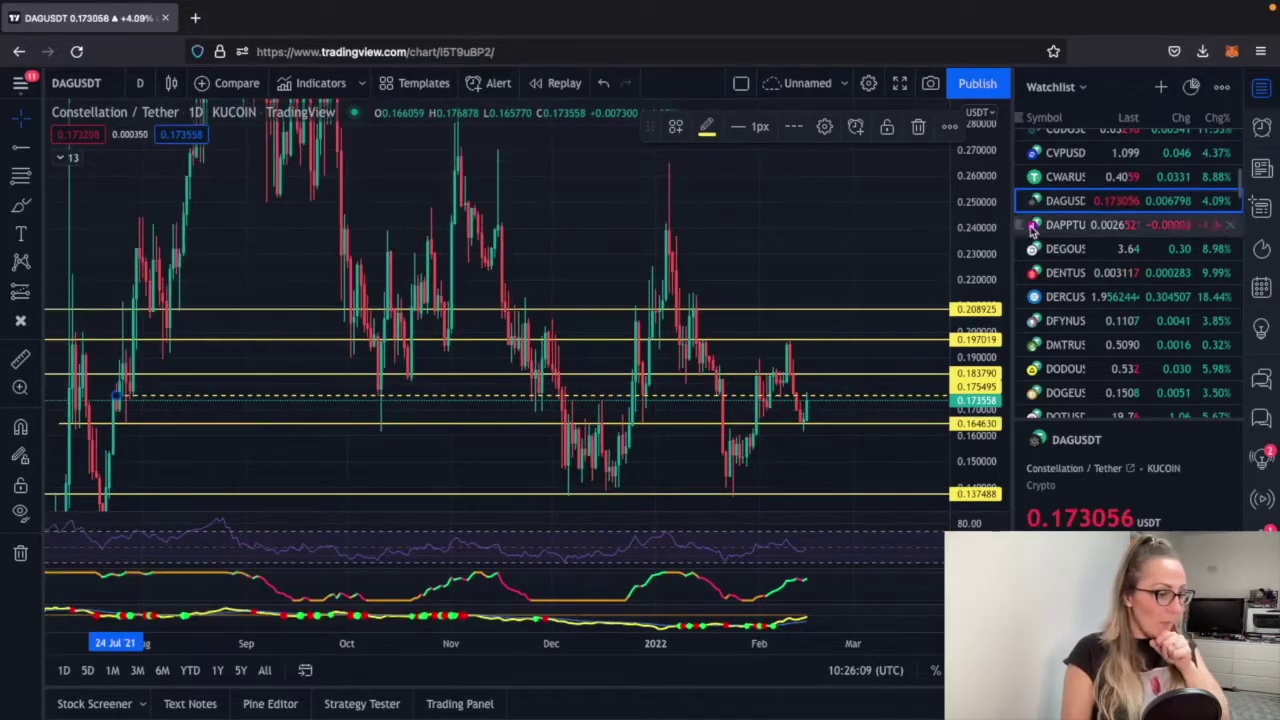
pyautogui.moveTo(963, 270); pyautogui.dragTo(963, 340)
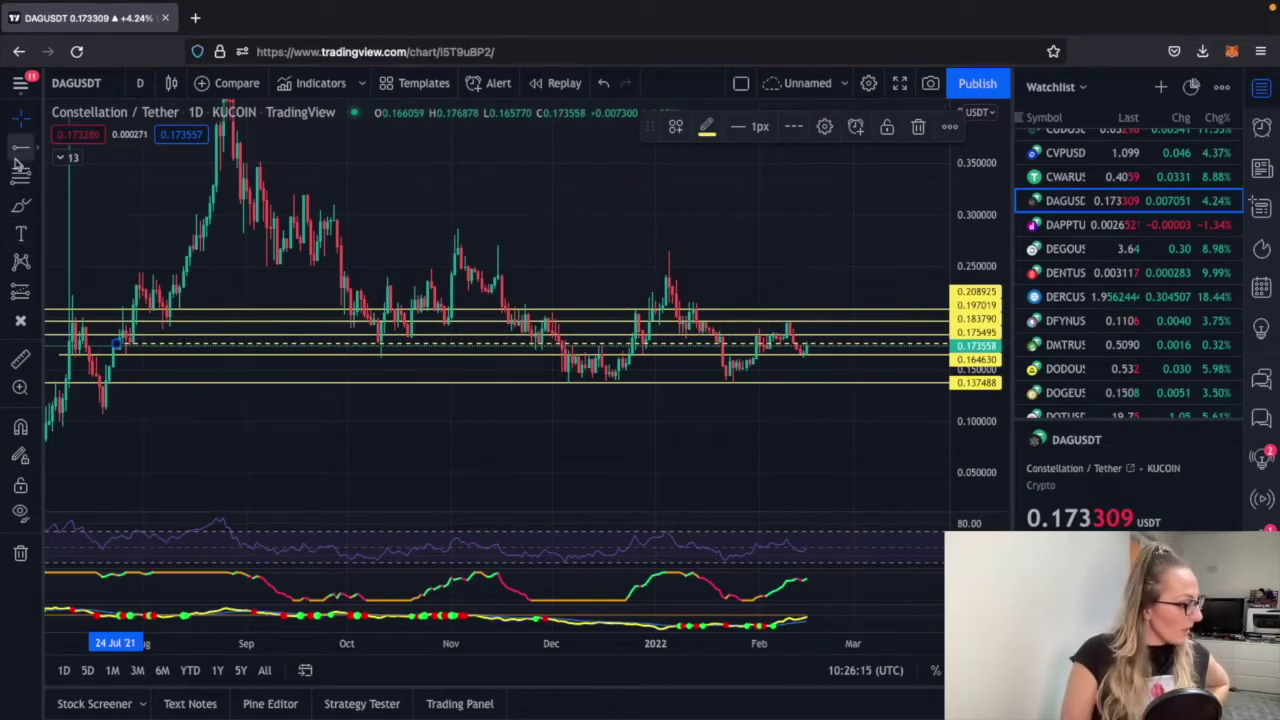
pyautogui.click(71, 157)
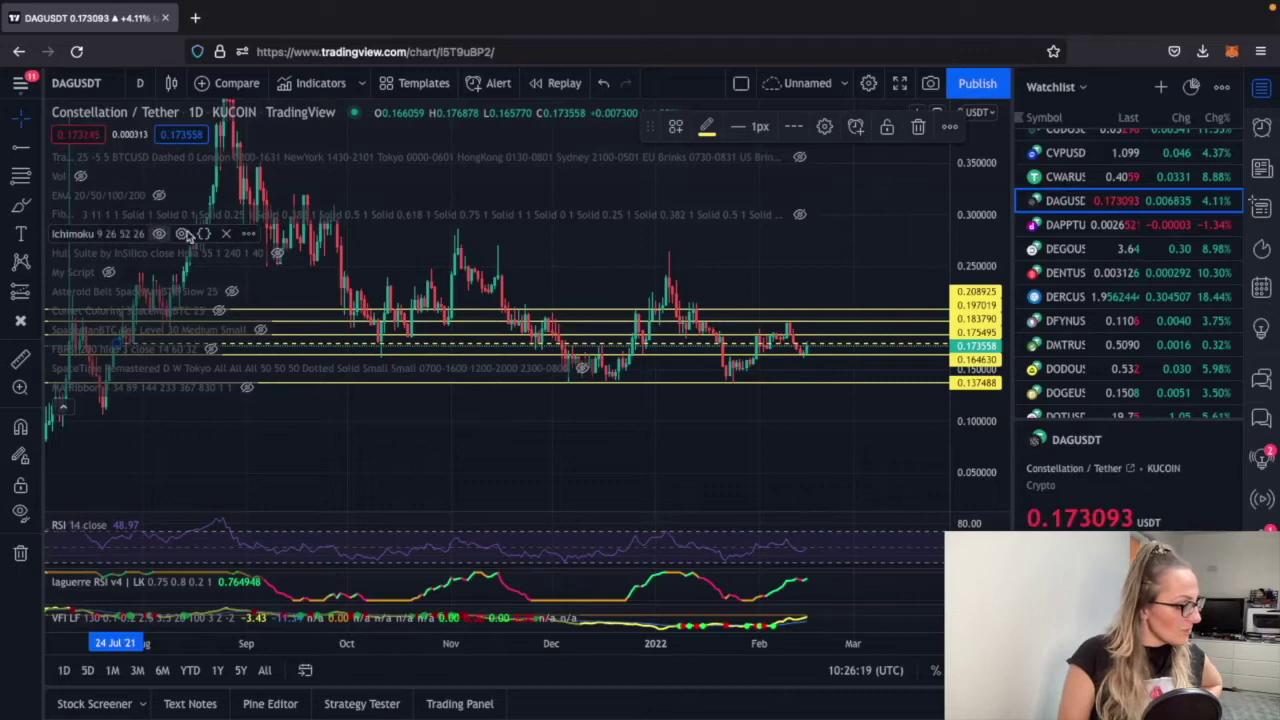
pyautogui.click(158, 233)
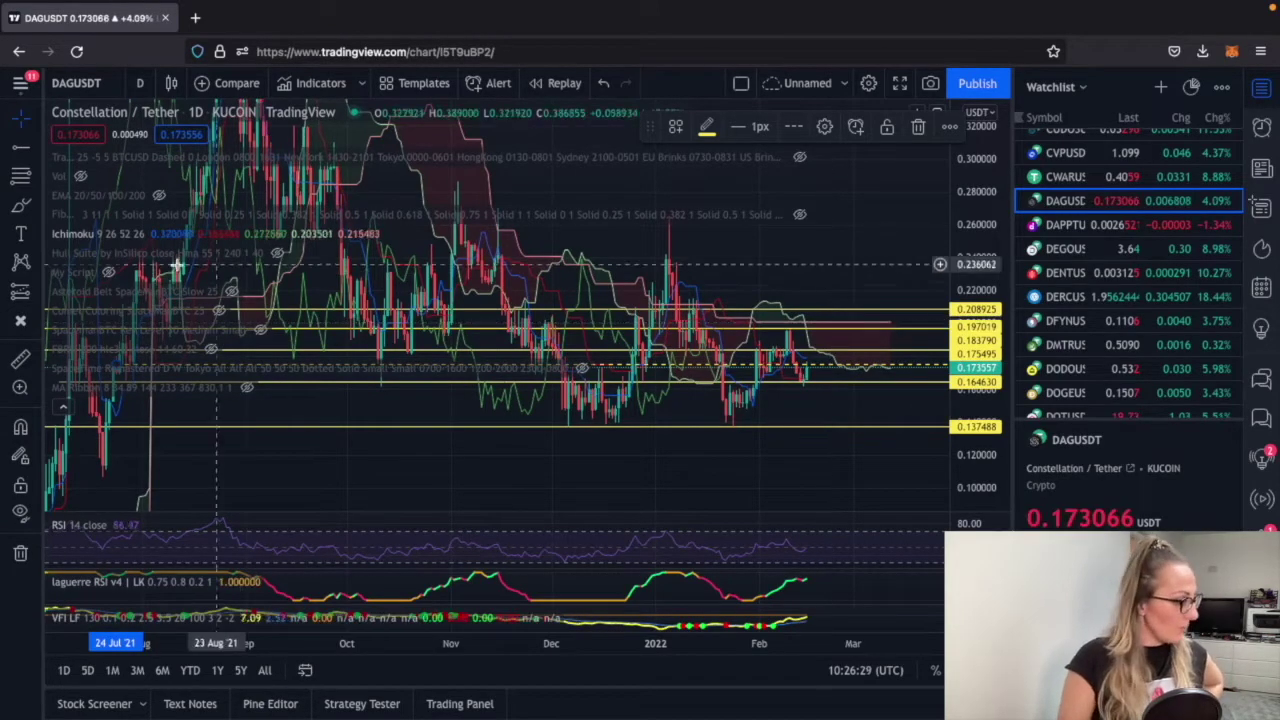
# Compare the Traders Reality indicator with and without the Ichimoku overlay on the daily chart, and hide both indicators
pyautogui.click(158, 234)
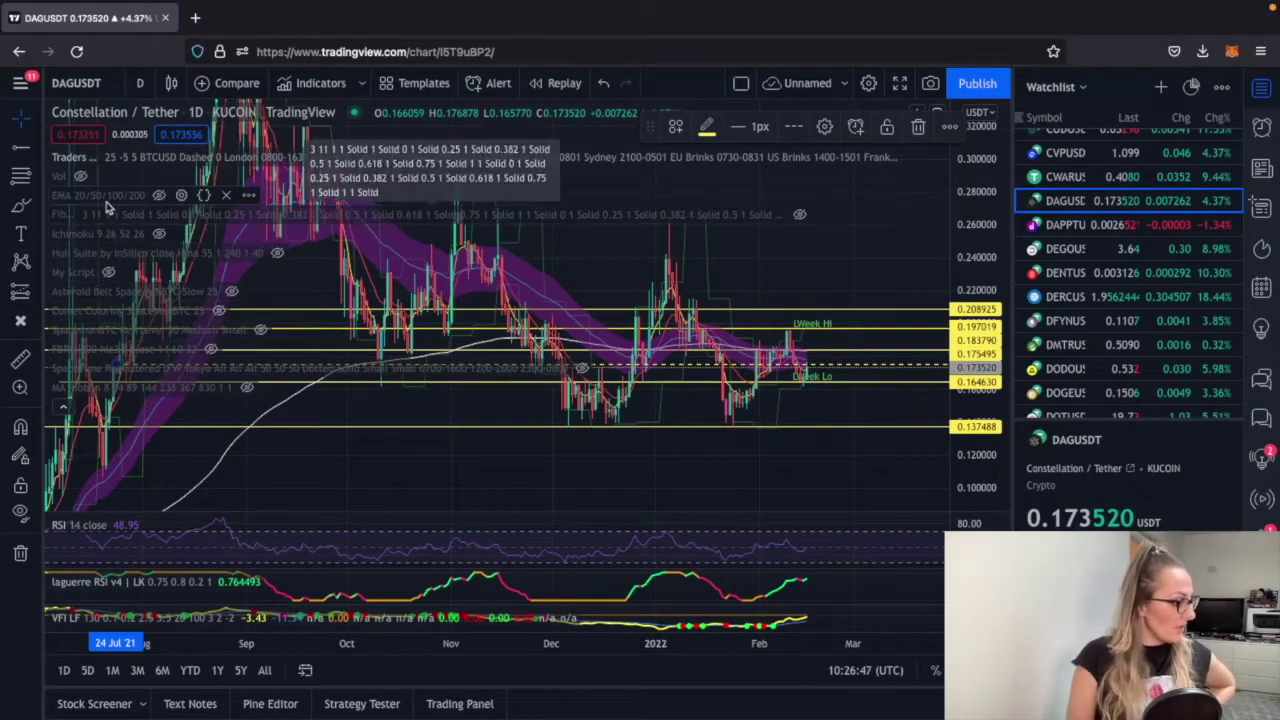
pyautogui.click(163, 234)
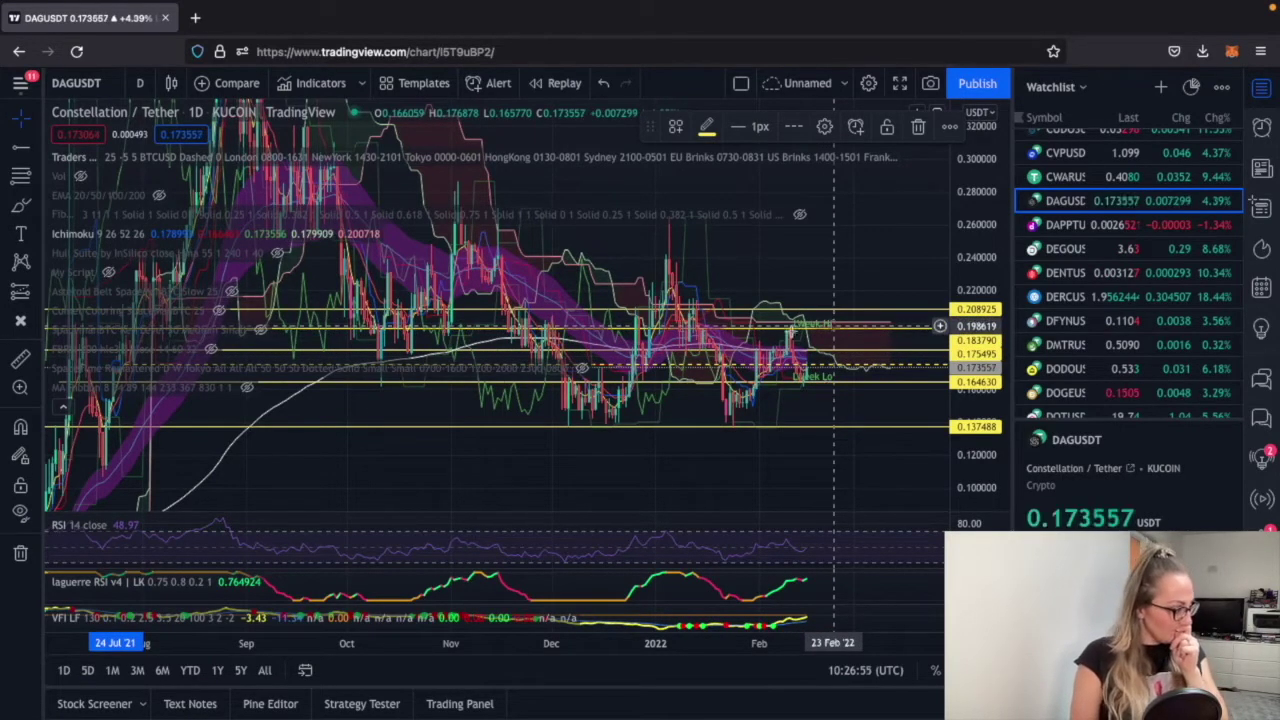
pyautogui.click(158, 234)
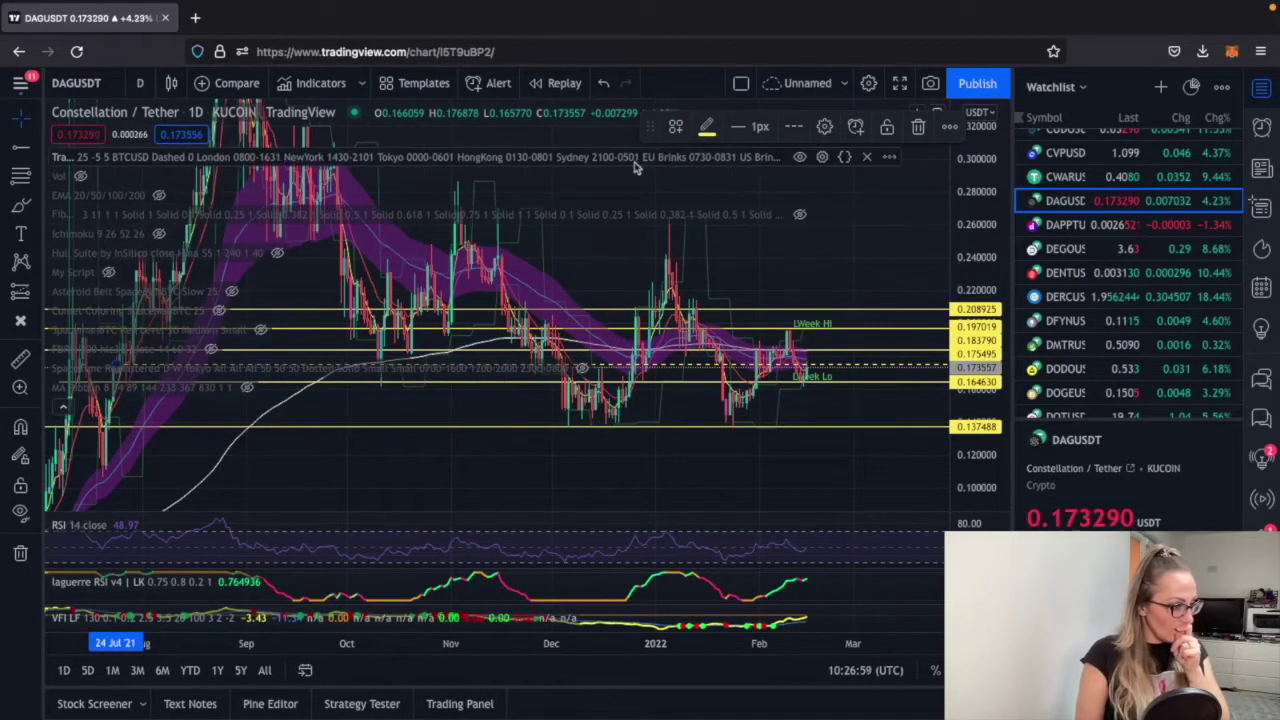
pyautogui.click(799, 158)
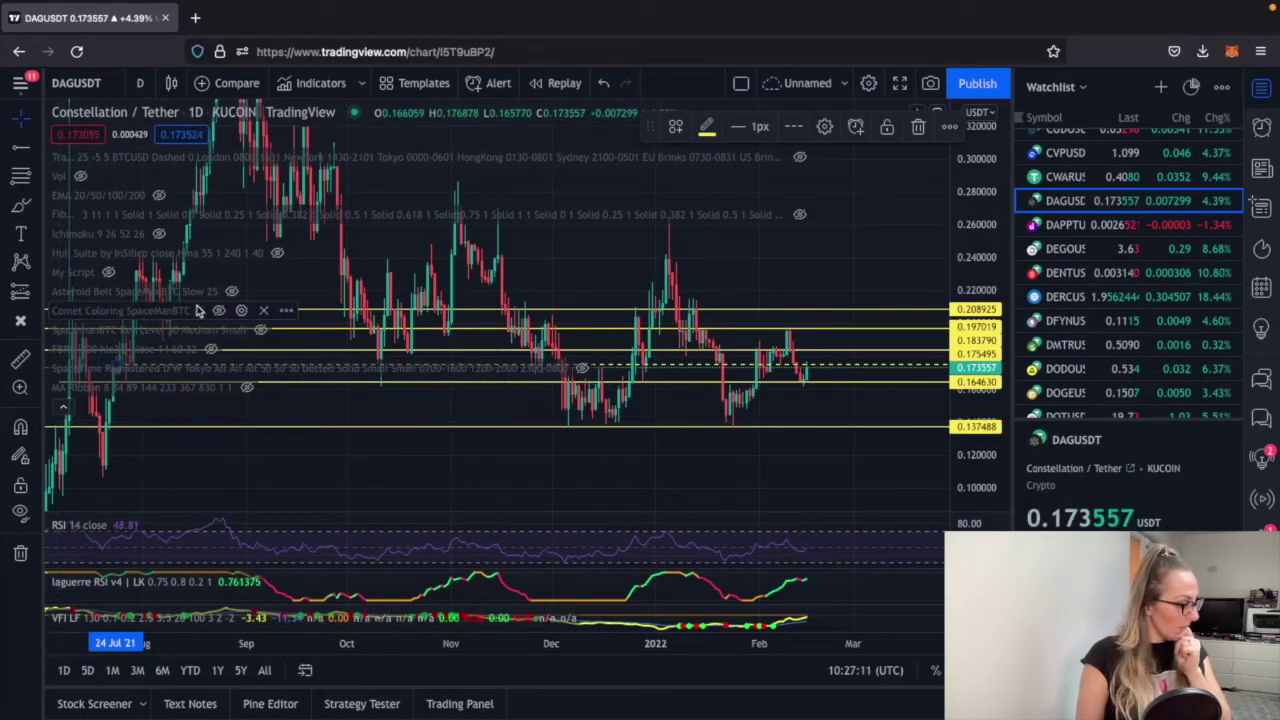
# Show the Comet Coloring and Asteroid Belt SpaceManBTC indicators, collapse the indicator legend, and examine recent daily price against the bands
pyautogui.click(215, 311)
pyautogui.click(231, 291)
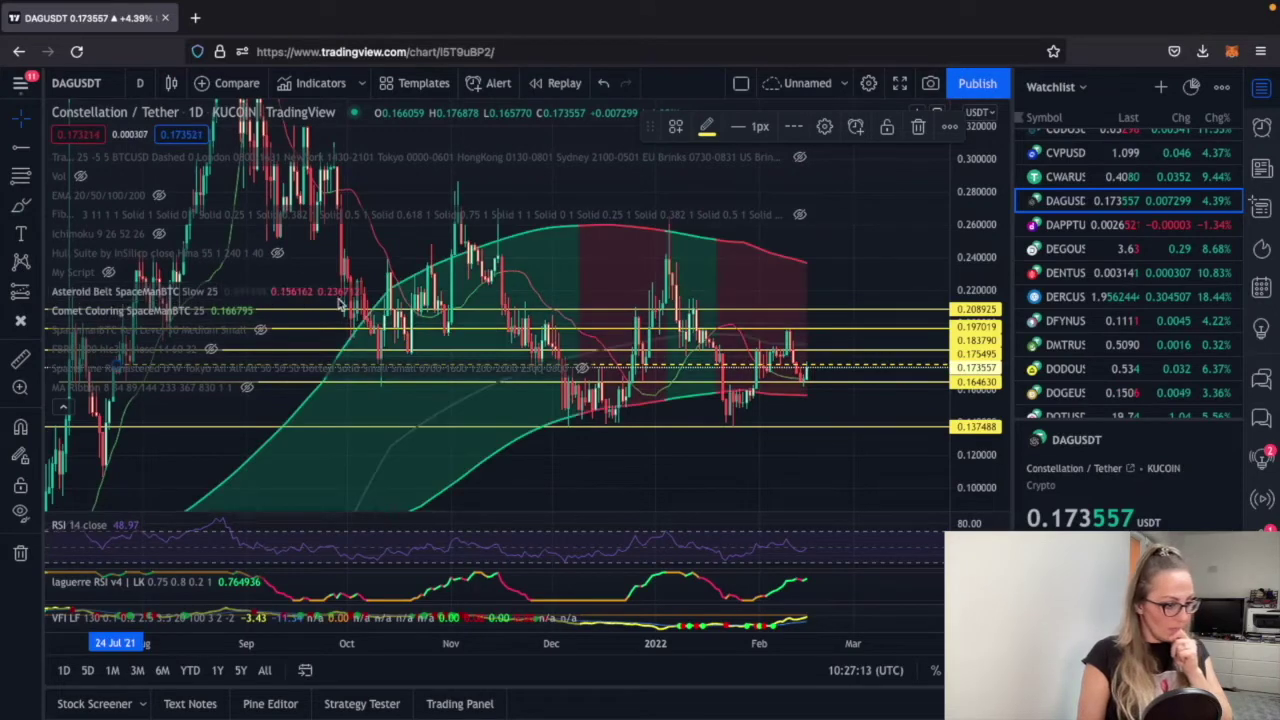
pyautogui.click(65, 410)
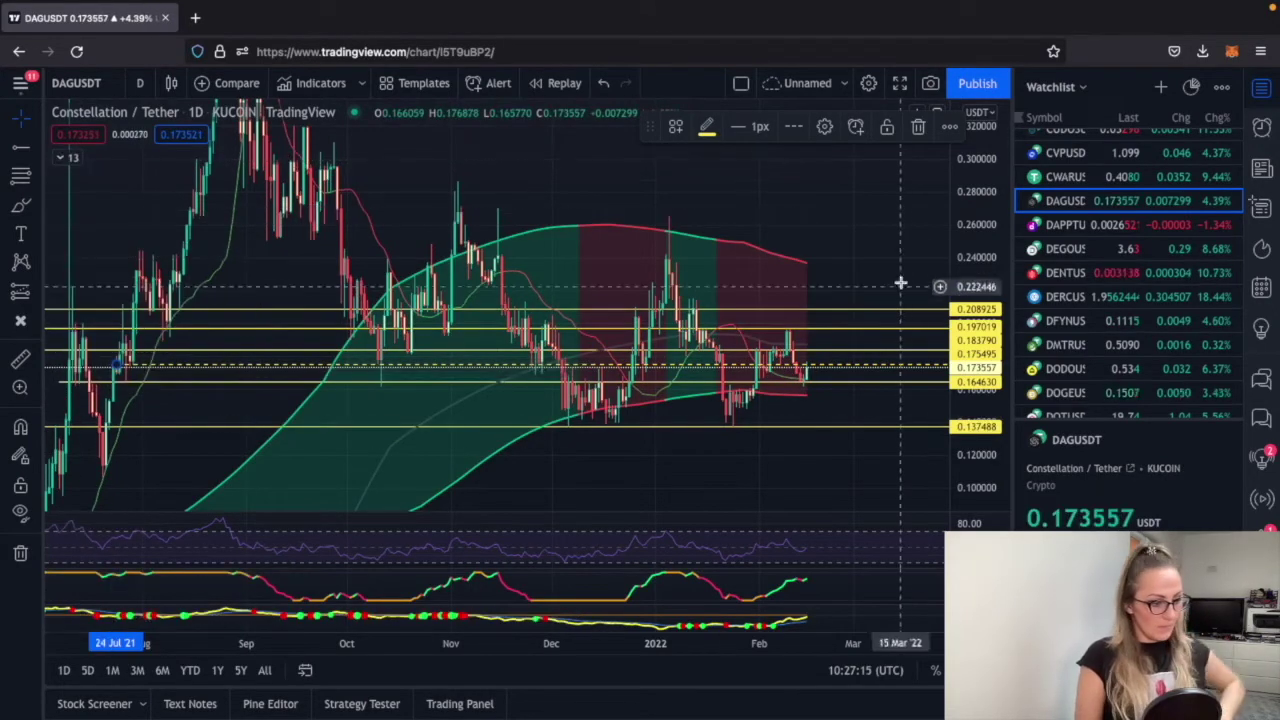
pyautogui.moveTo(961, 244); pyautogui.dragTo(961, 275)
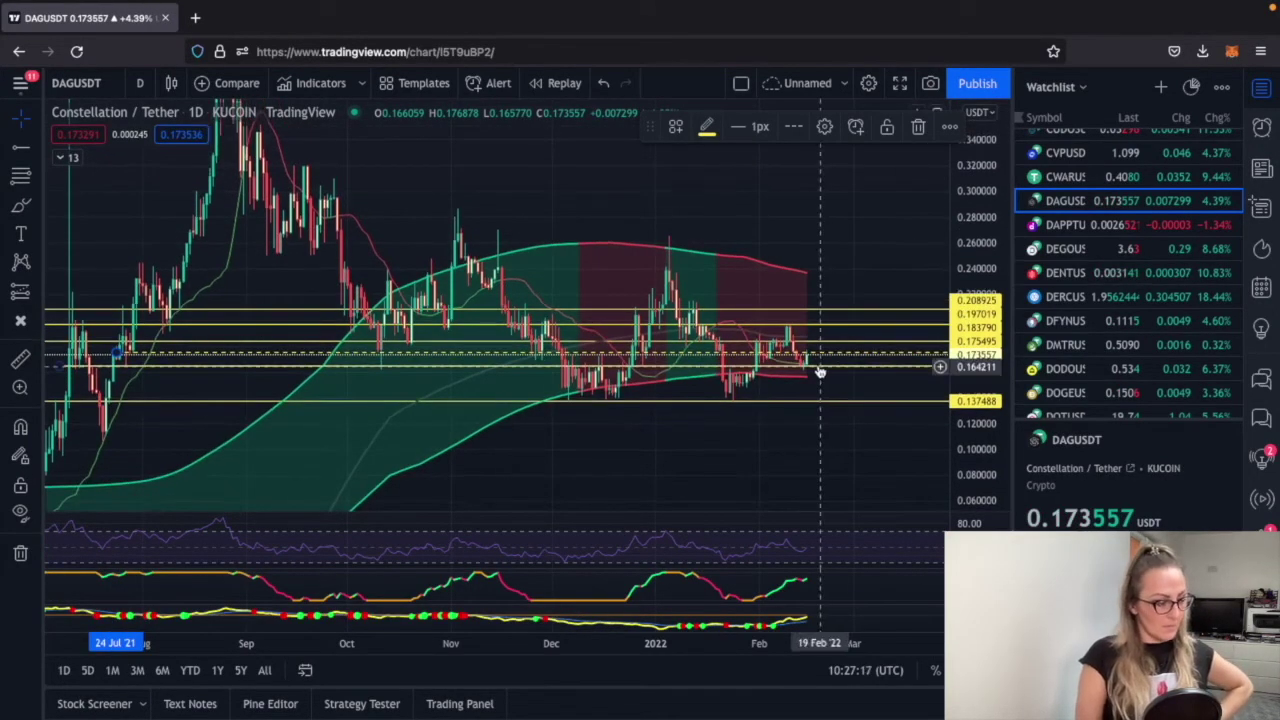
pyautogui.scroll(-3, 872, 343)
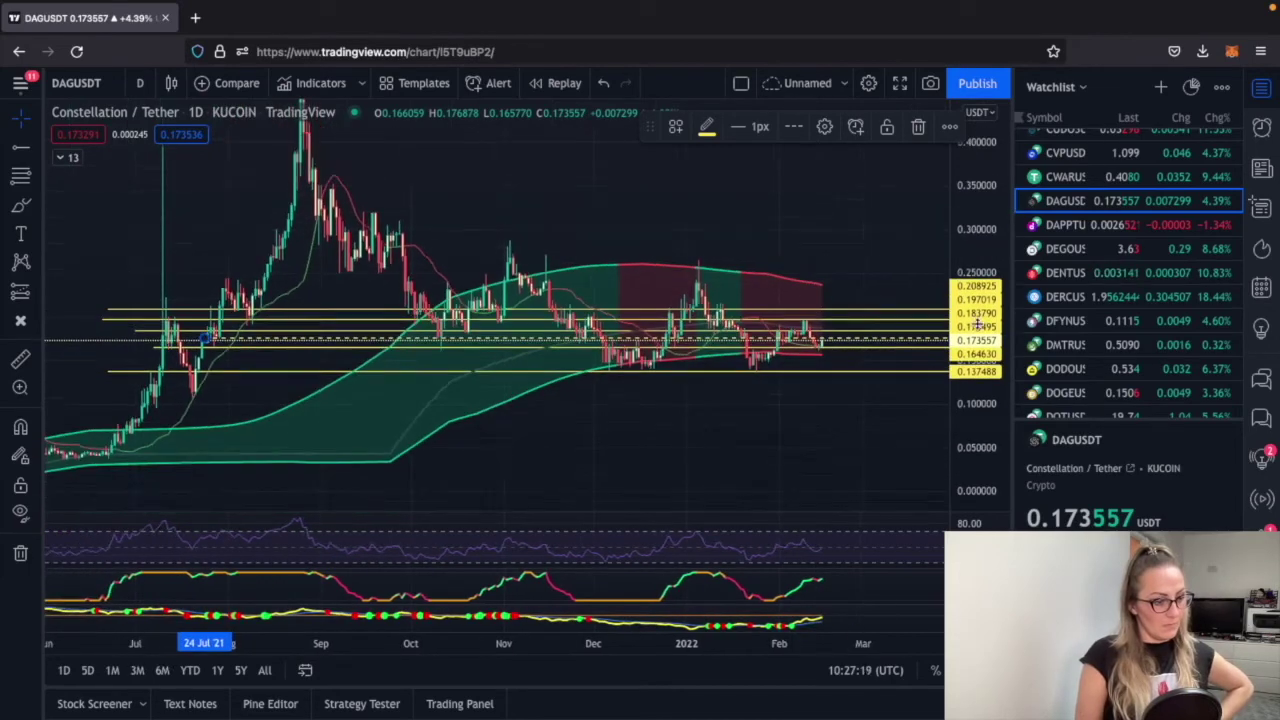
pyautogui.moveTo(846, 223); pyautogui.dragTo(858, 357)
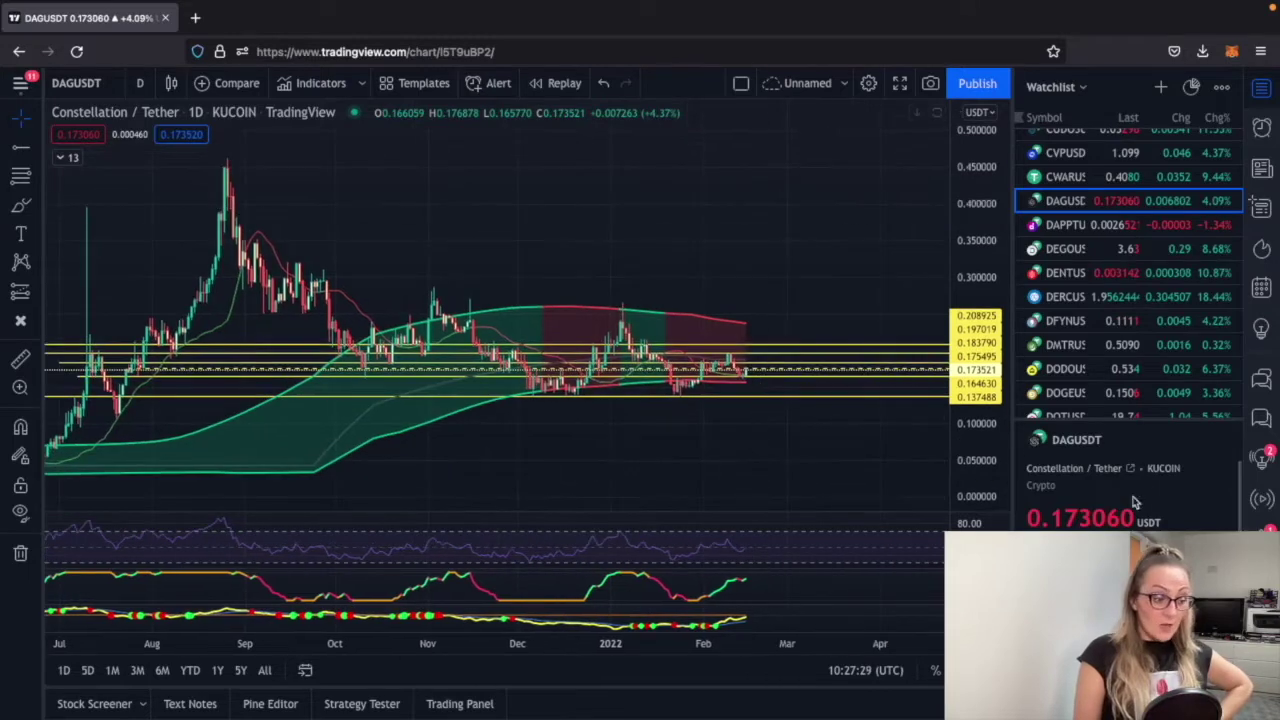
pyautogui.scroll(5, 937, 349)
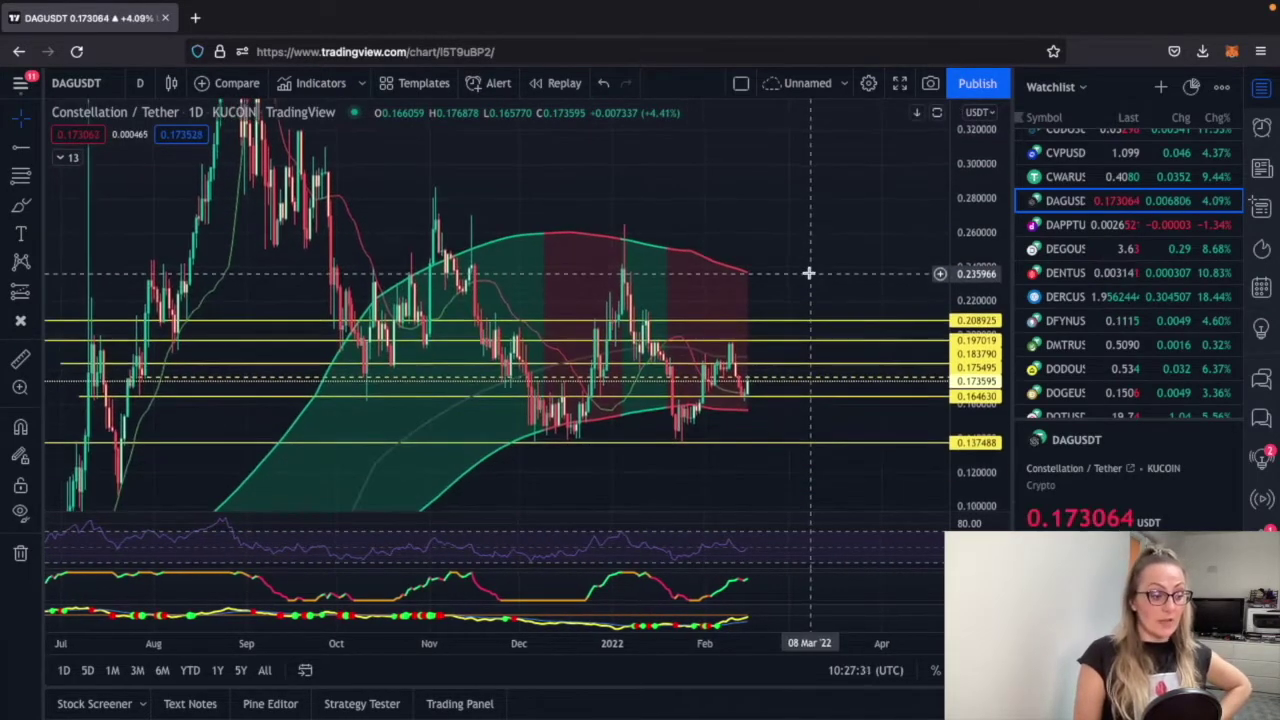
pyautogui.moveTo(746, 249); pyautogui.dragTo(871, 360)
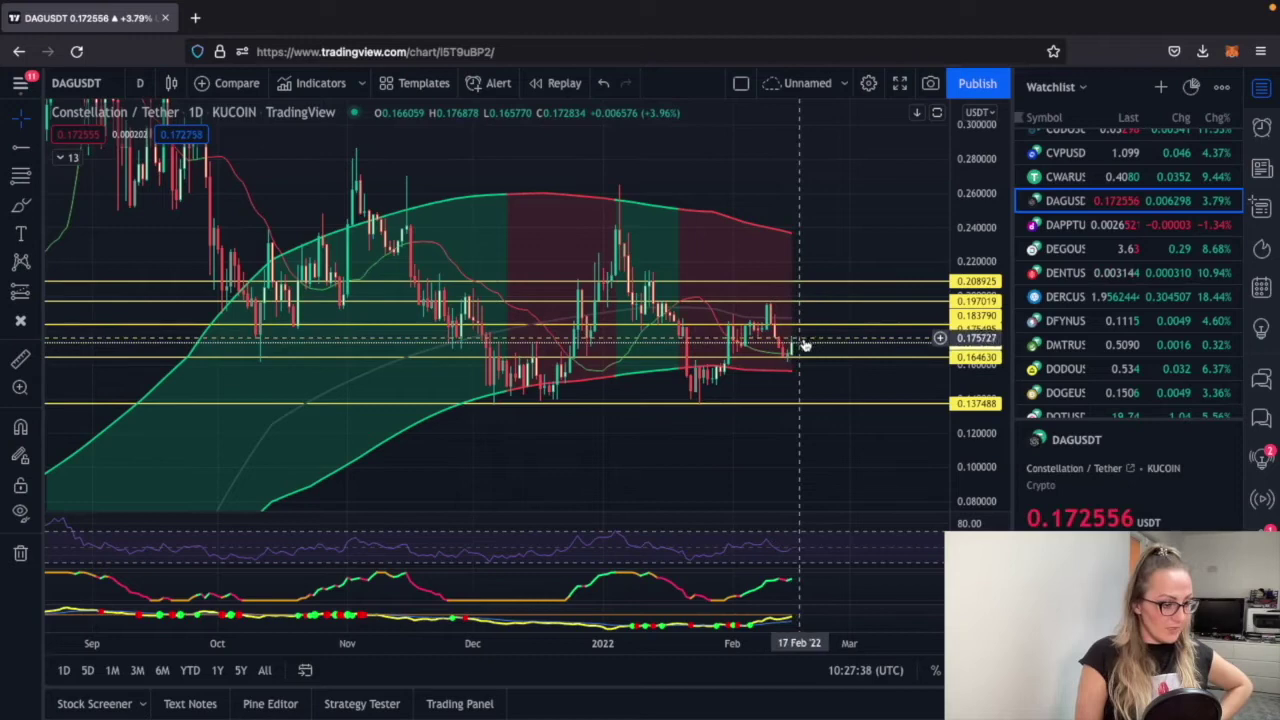
pyautogui.click(140, 83)
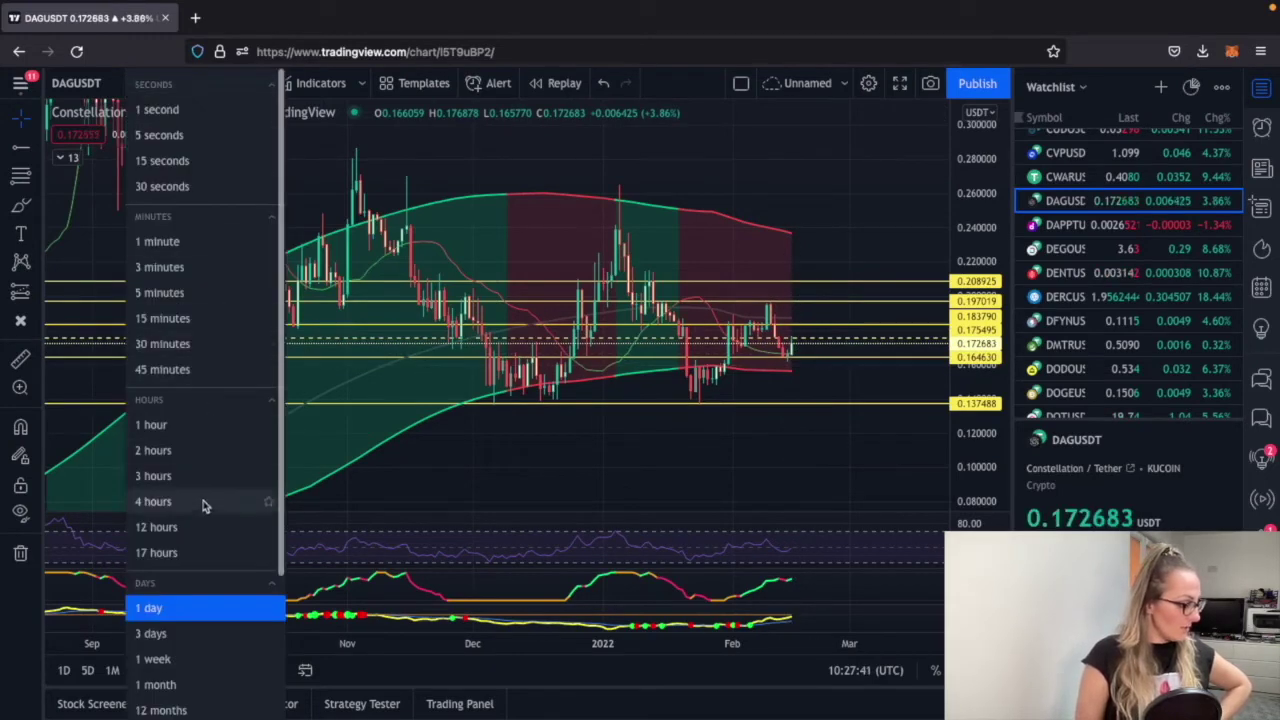
pyautogui.click(648, 349)
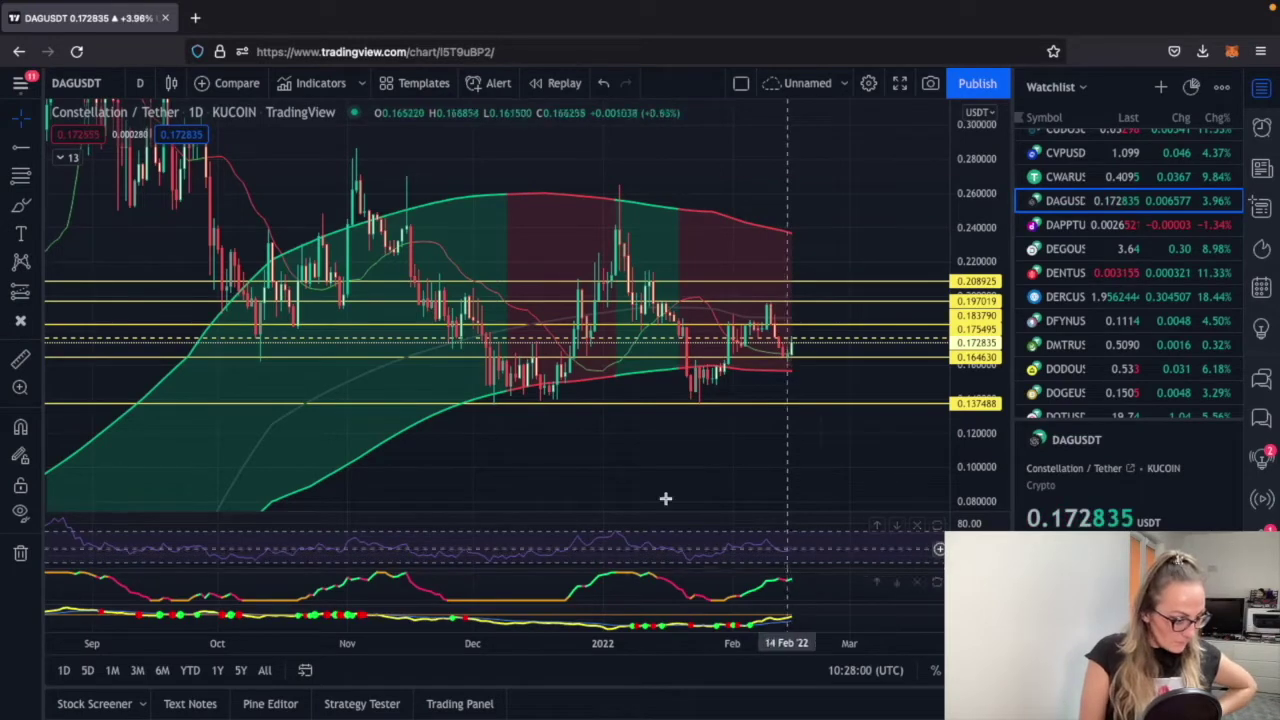
pyautogui.click(58, 158)
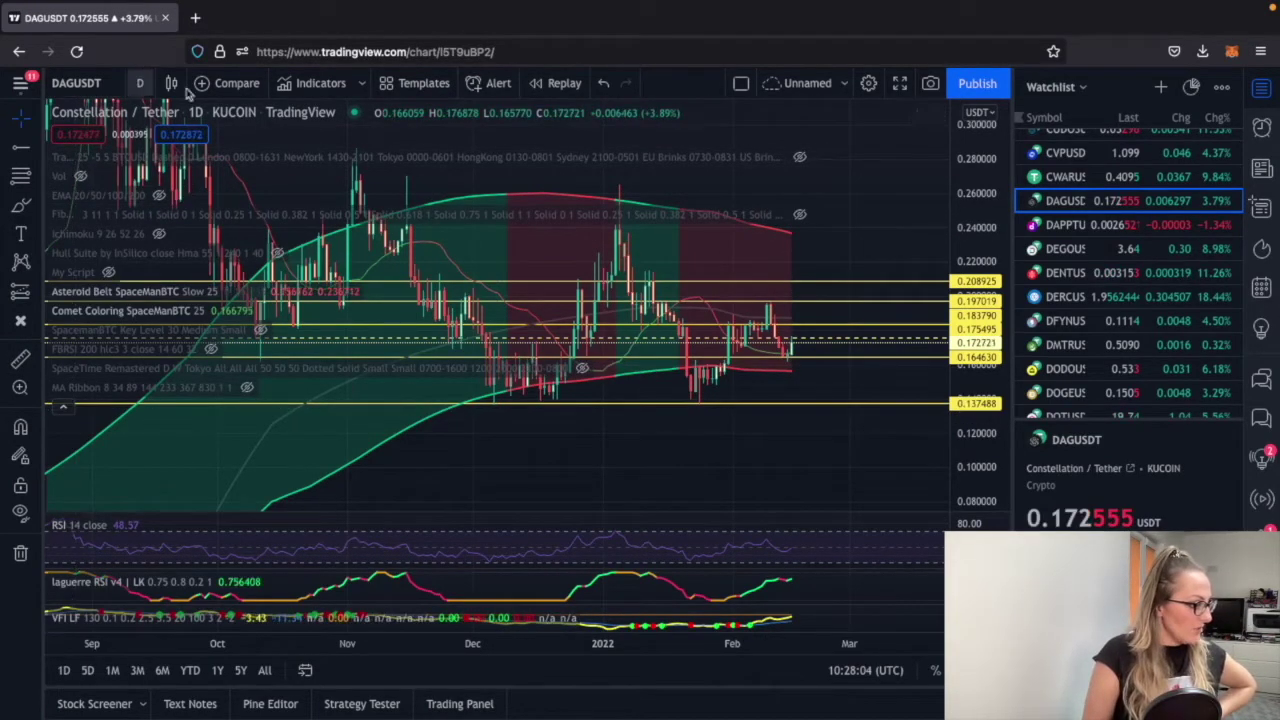
pyautogui.click(63, 411)
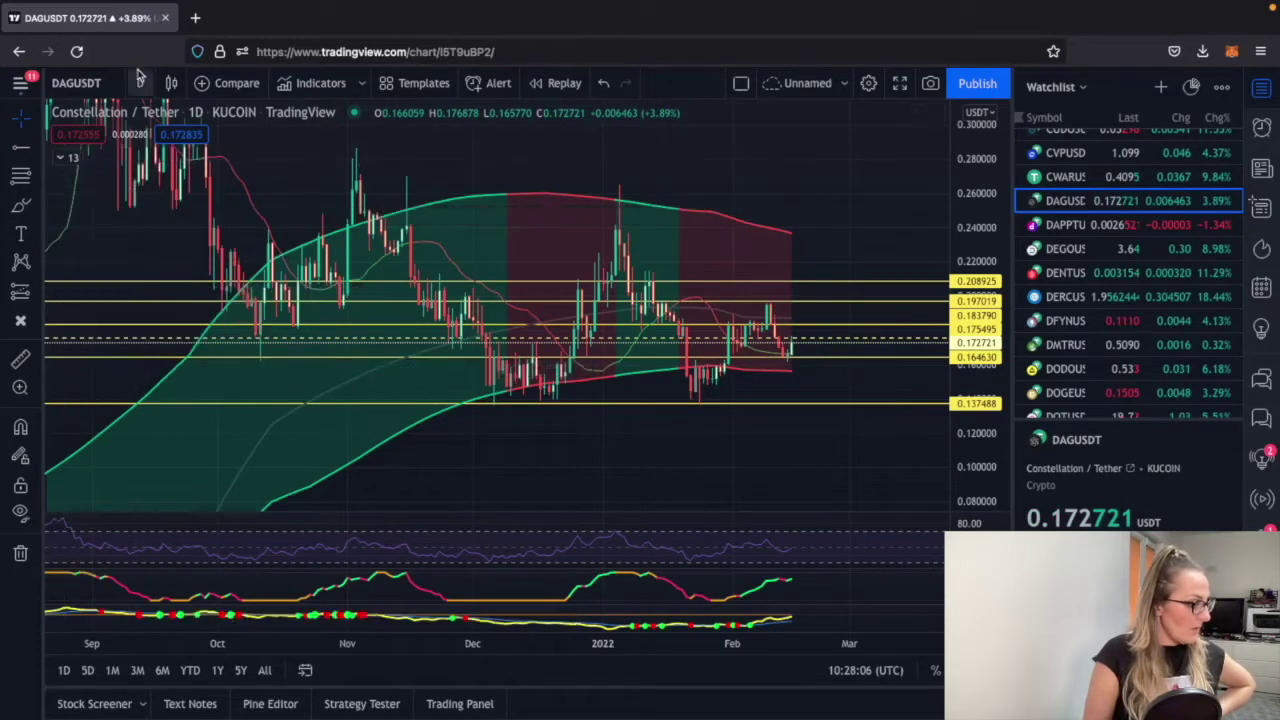
# Hide the Asteroid Belt and Comet Coloring SpaceManBTC indicators and collapse the indicator legend
pyautogui.click(62, 157)
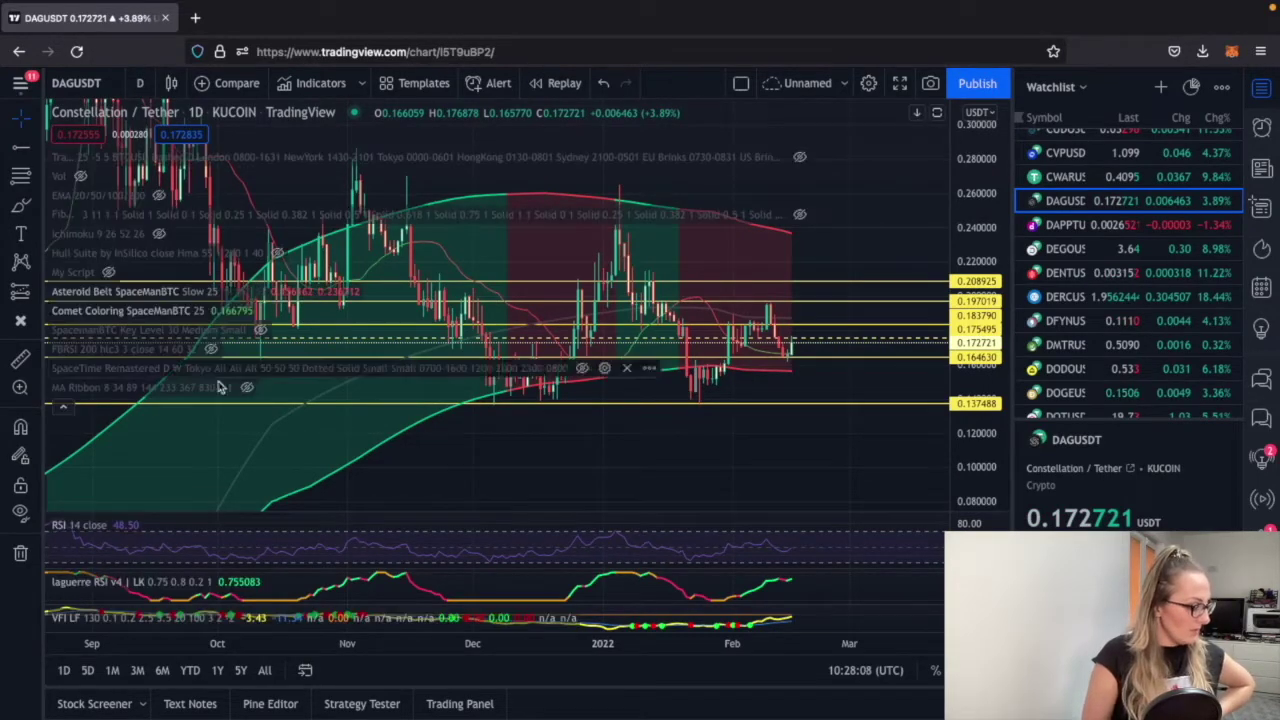
pyautogui.click(231, 292)
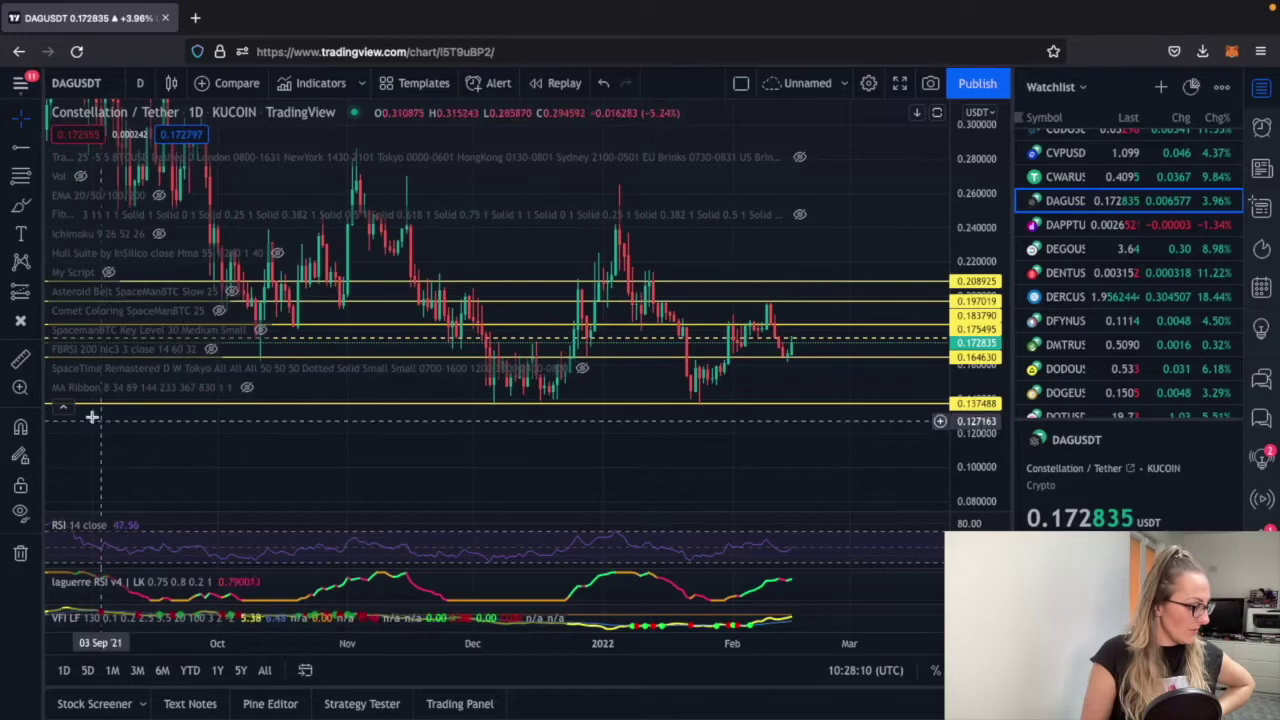
pyautogui.click(63, 408)
# Switch the DAGUSDT chart interval to 4 hours and on to 1 hour, with the Traders Reality indicator shown
pyautogui.click(138, 85)
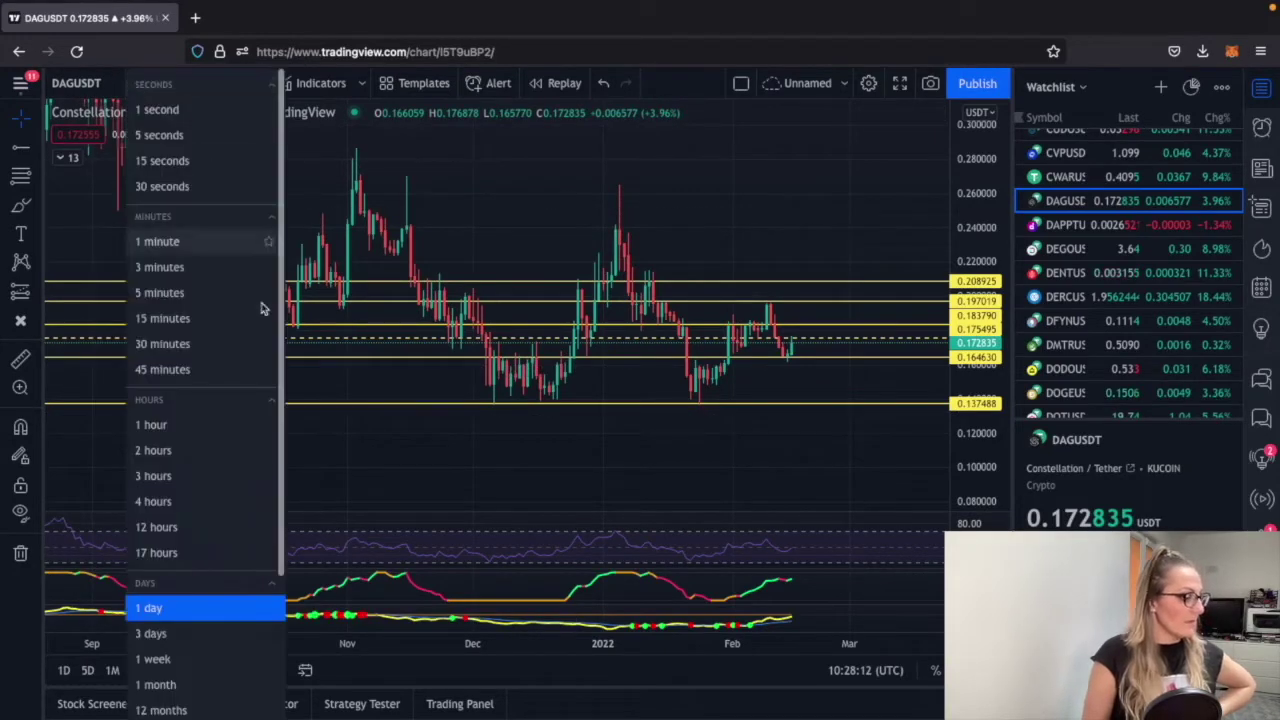
pyautogui.click(191, 507)
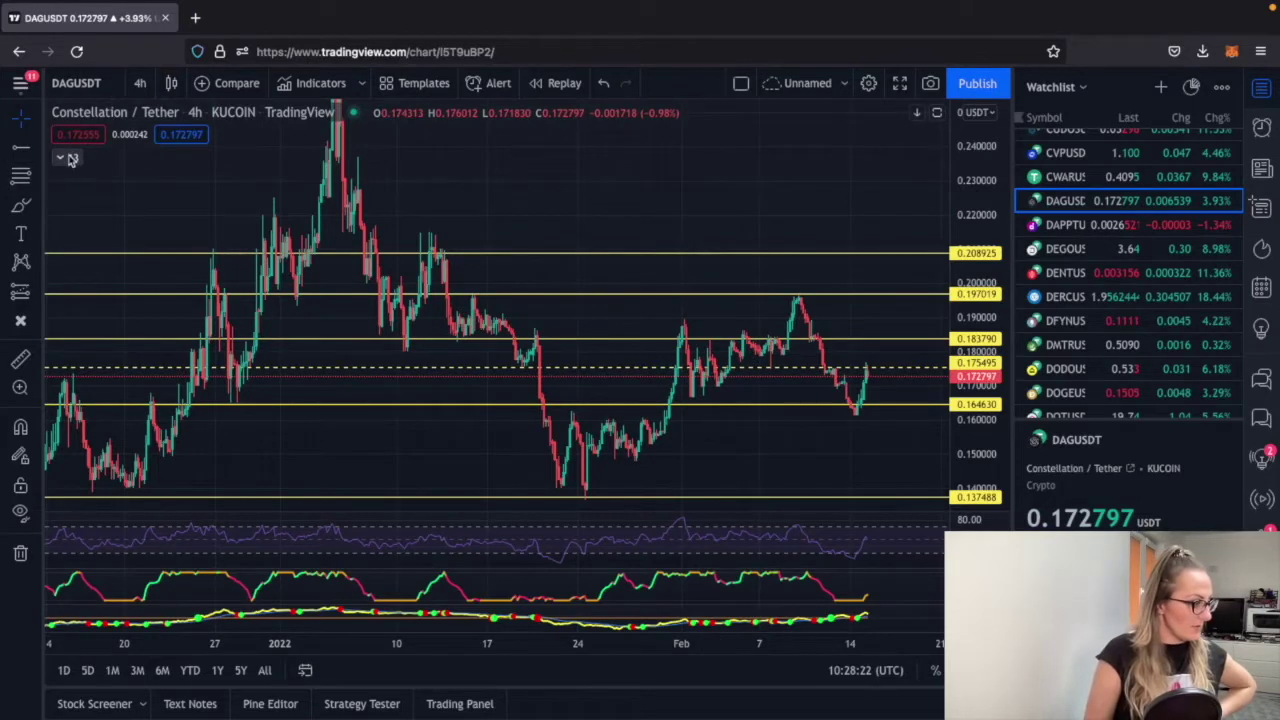
pyautogui.click(140, 83)
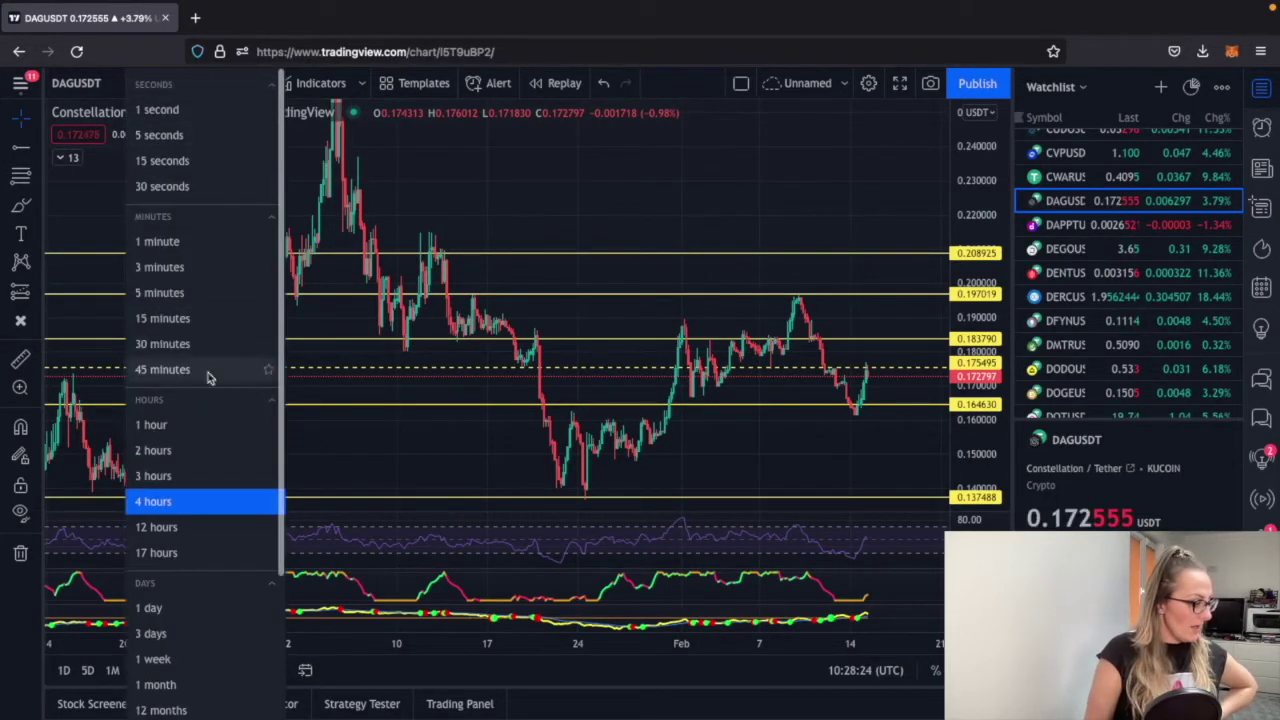
pyautogui.click(152, 424)
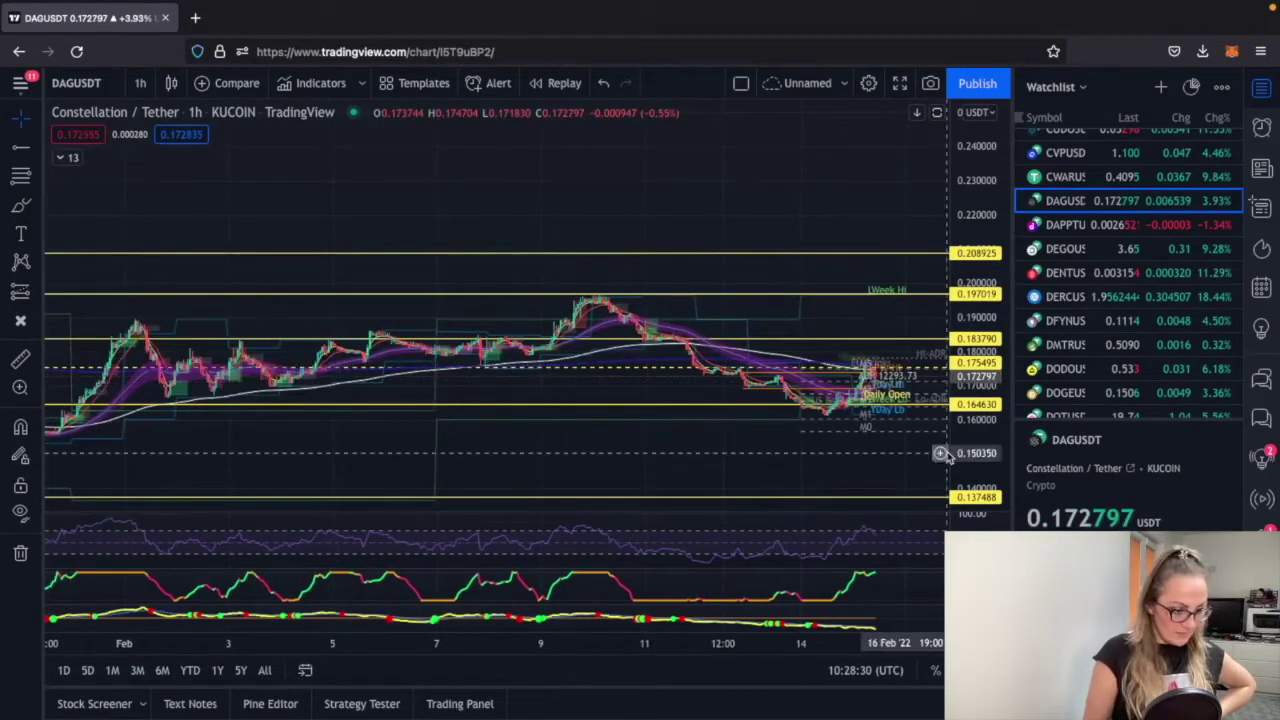
# Examine recent 1-hour DAGUSDT price action against the Traders Reality moving averages, cloud, pivots, daily and weekly levels and the drawn rays
pyautogui.moveTo(853, 320); pyautogui.dragTo(606, 197)
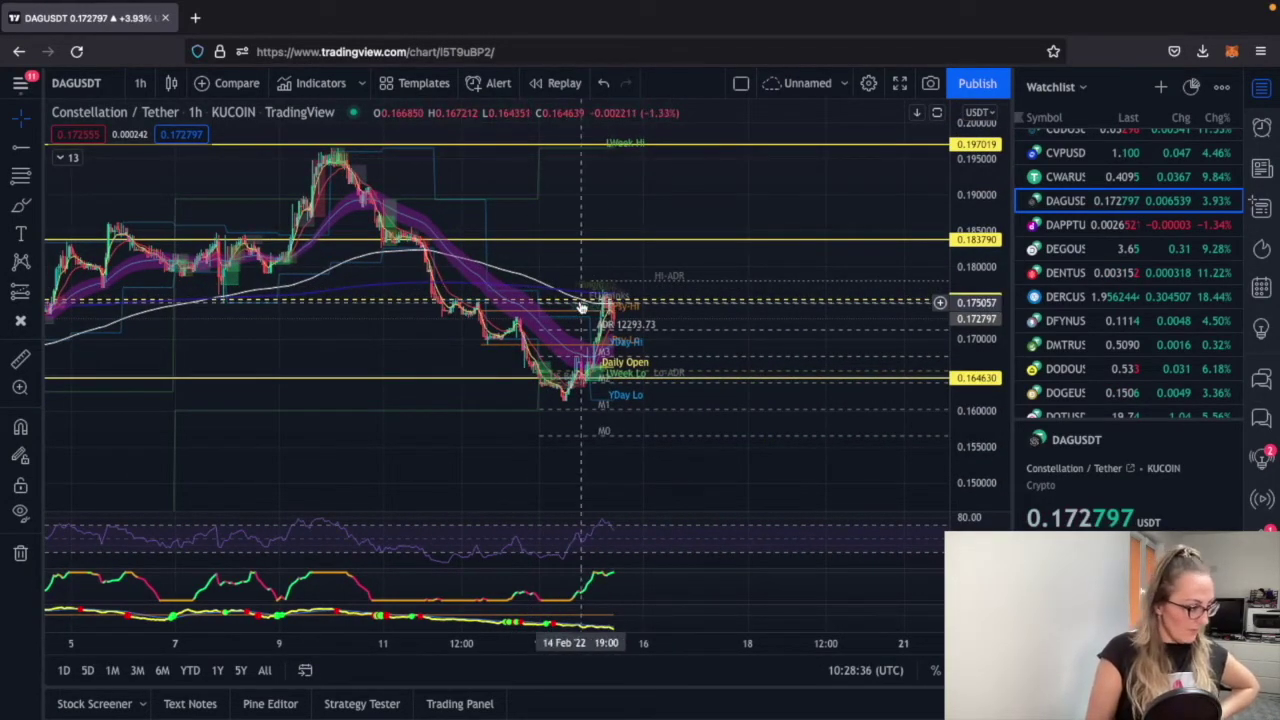
pyautogui.scroll(-5, 581, 306)
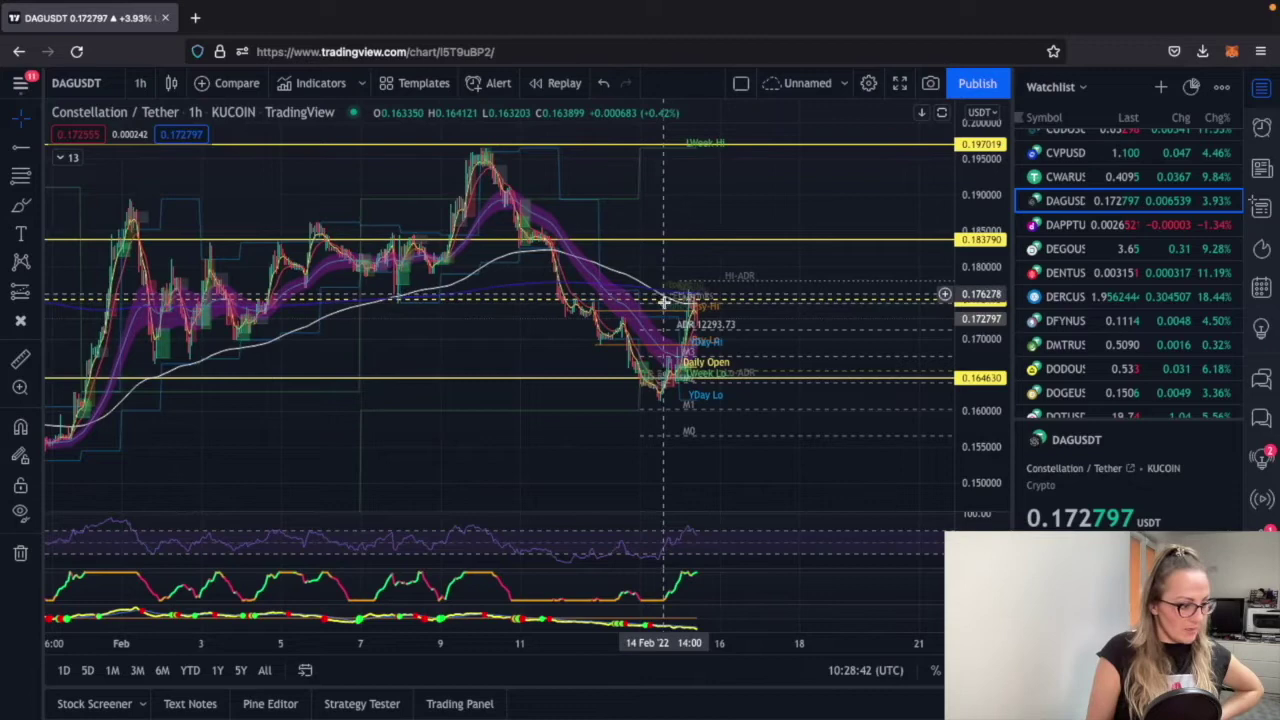
pyautogui.scroll(2, 956, 394)
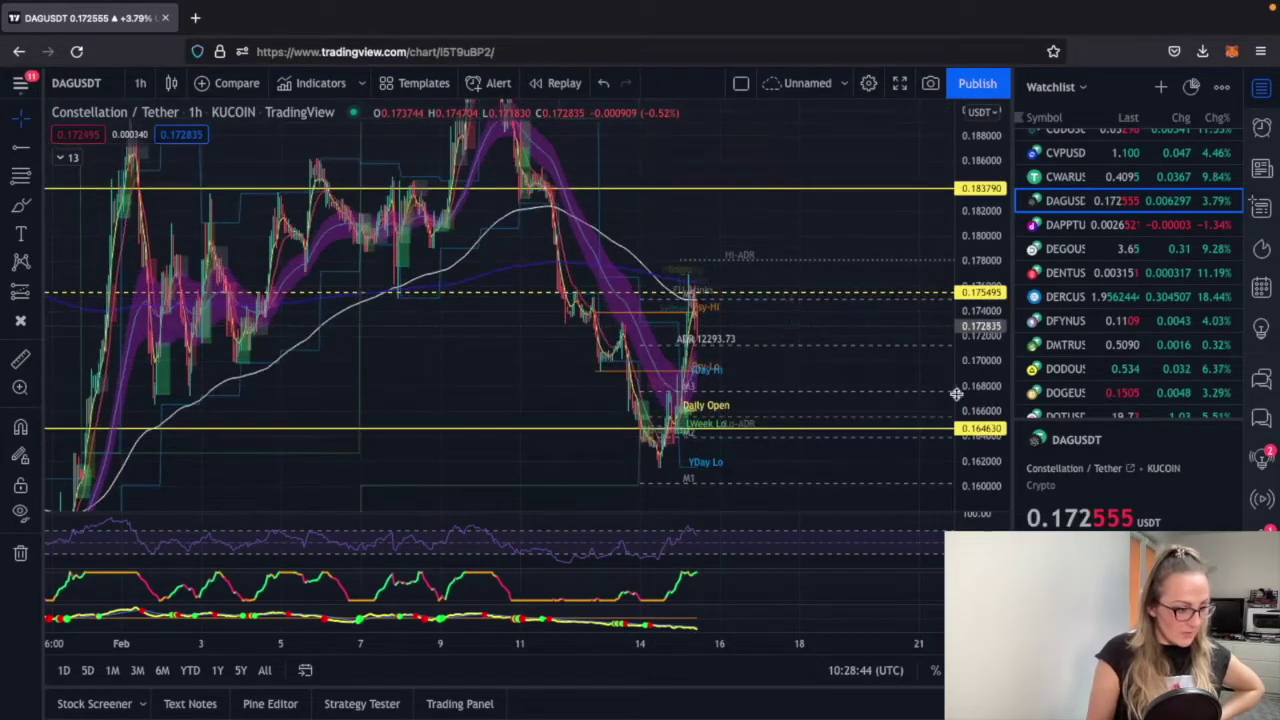
pyautogui.scroll(4, 789, 377)
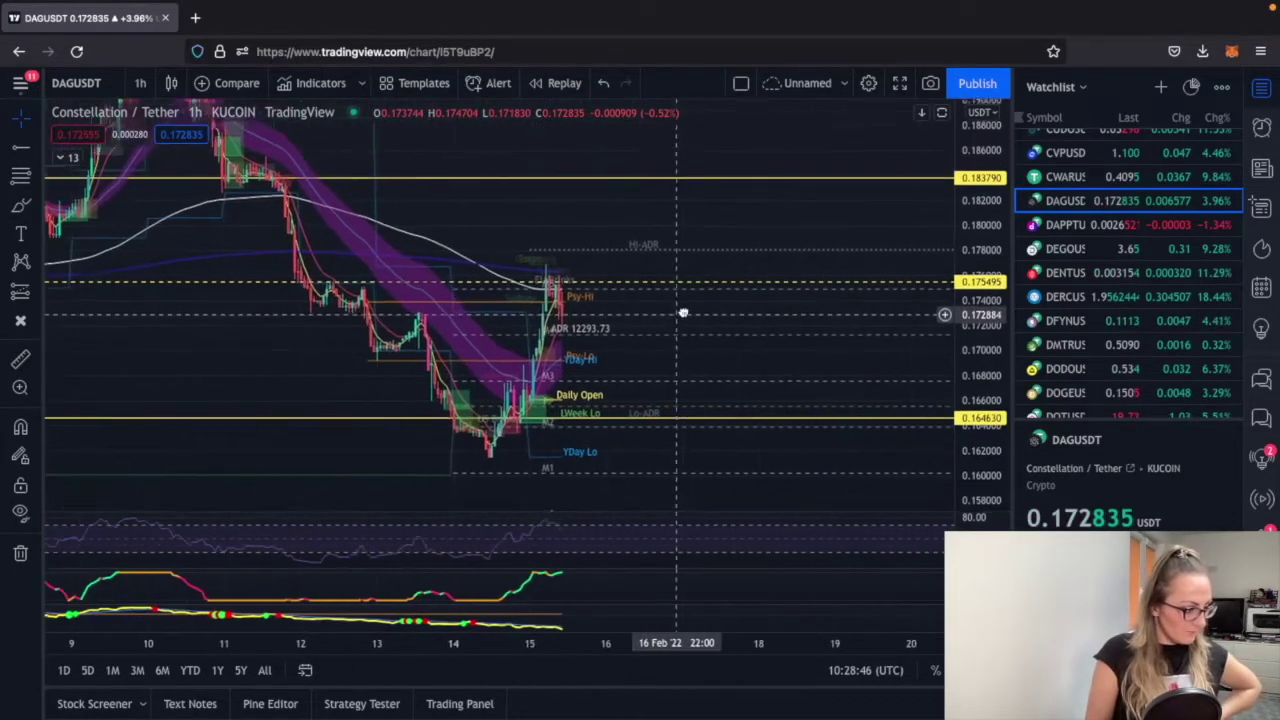
pyautogui.scroll(3, 614, 337)
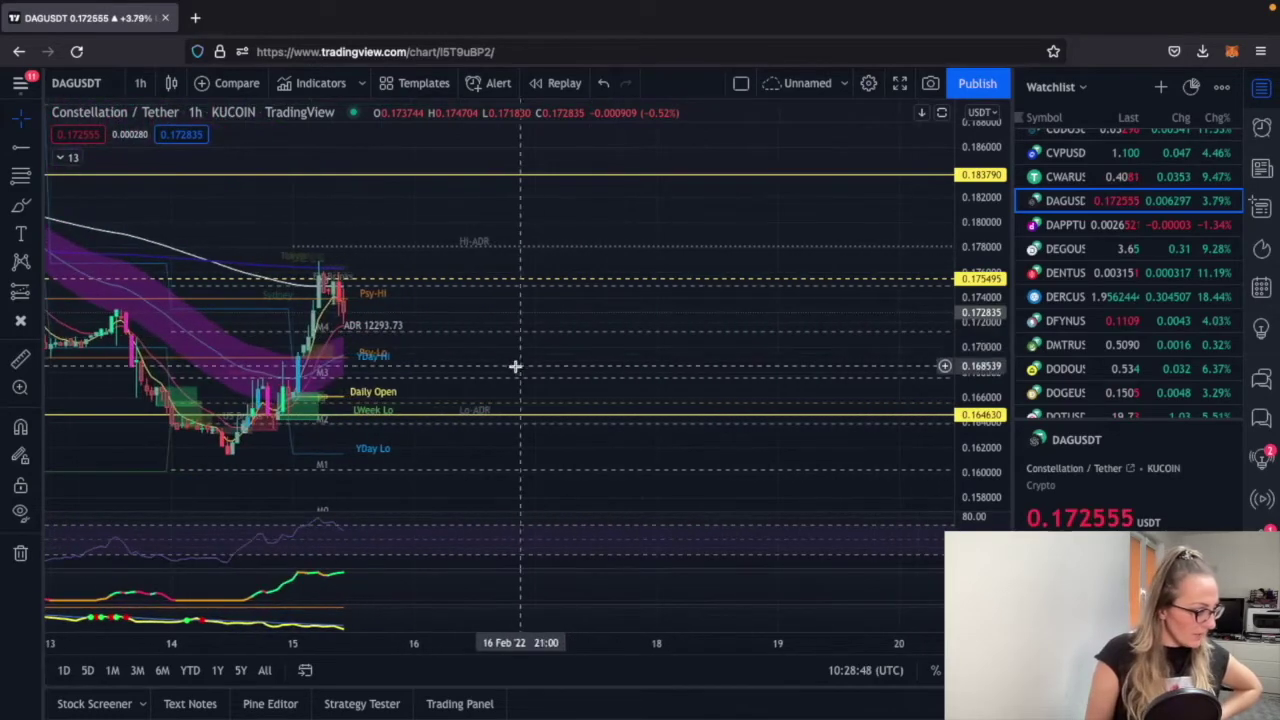
pyautogui.moveTo(515, 366); pyautogui.dragTo(674, 337)
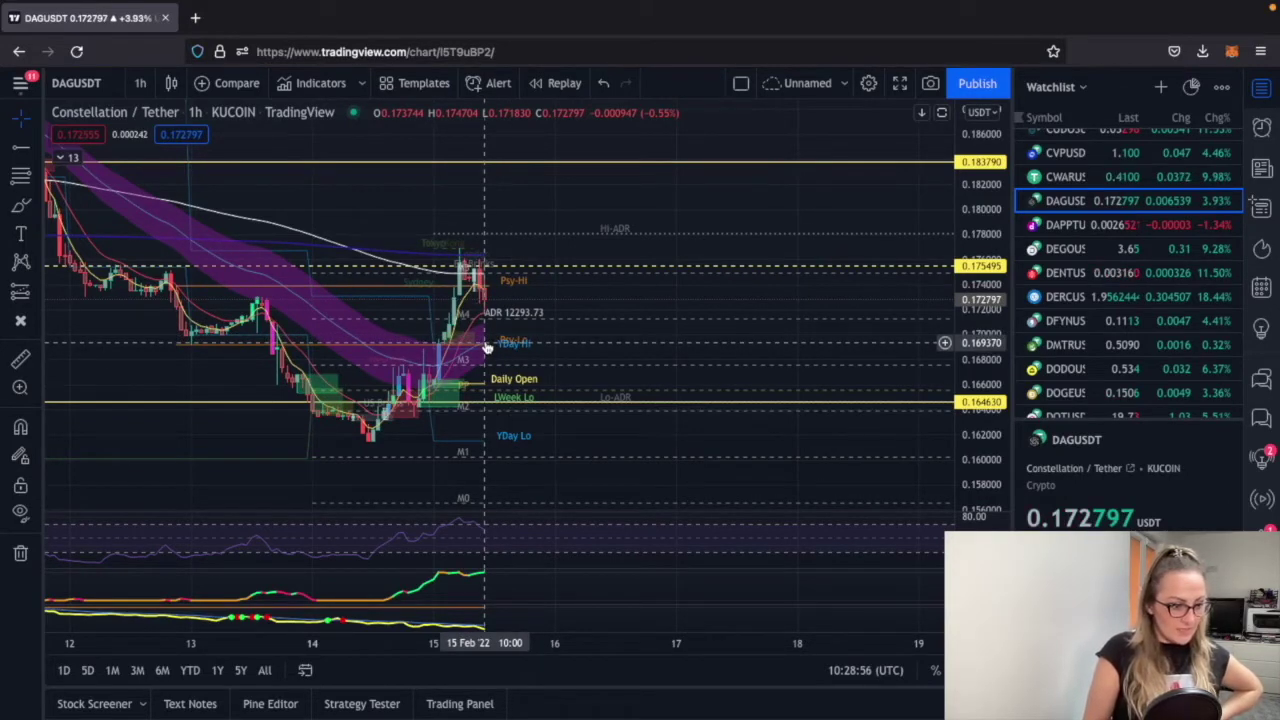
pyautogui.scroll(2, 487, 345)
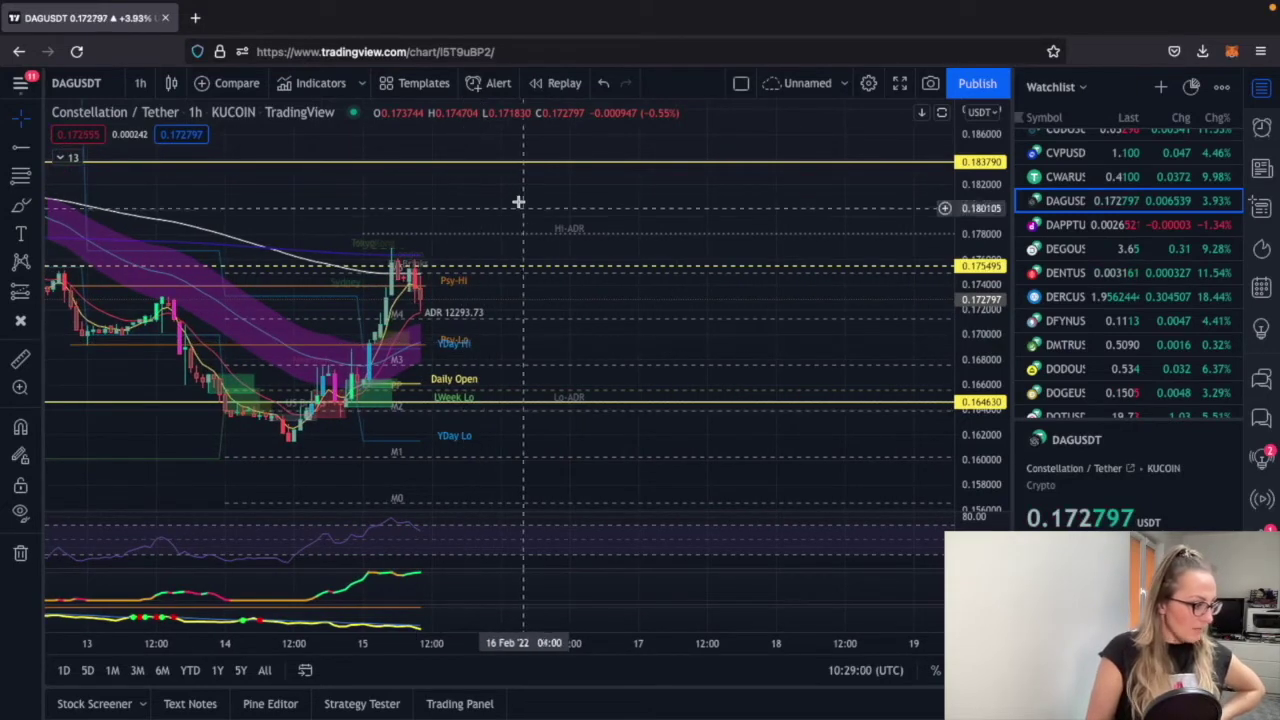
pyautogui.scroll(2, 580, 329)
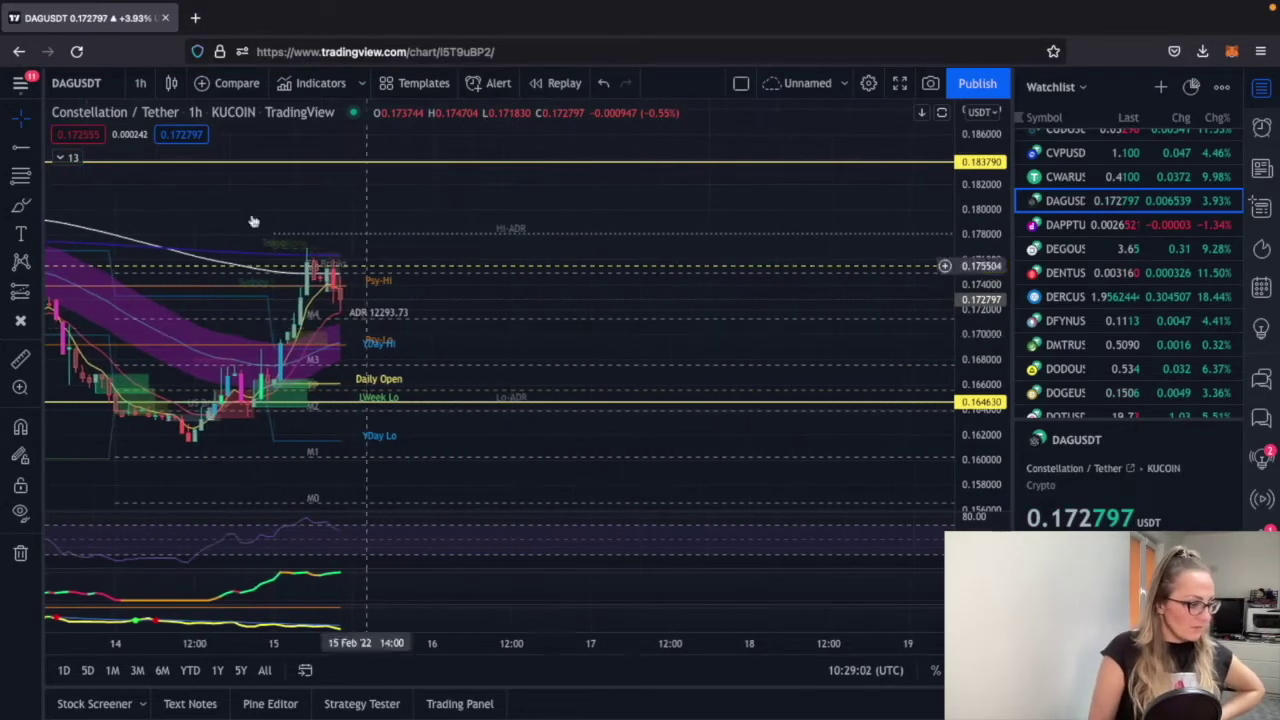
pyautogui.hscroll(-3, 348, 215)
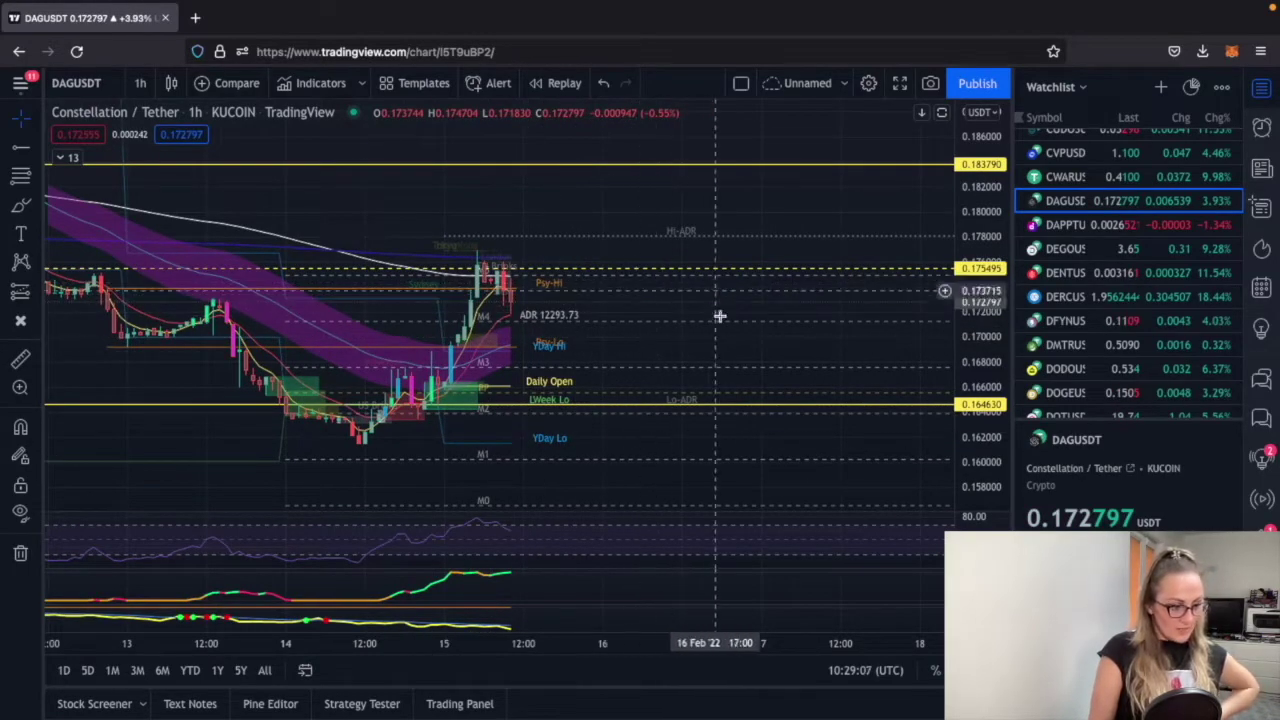
pyautogui.scroll(1, 782, 351)
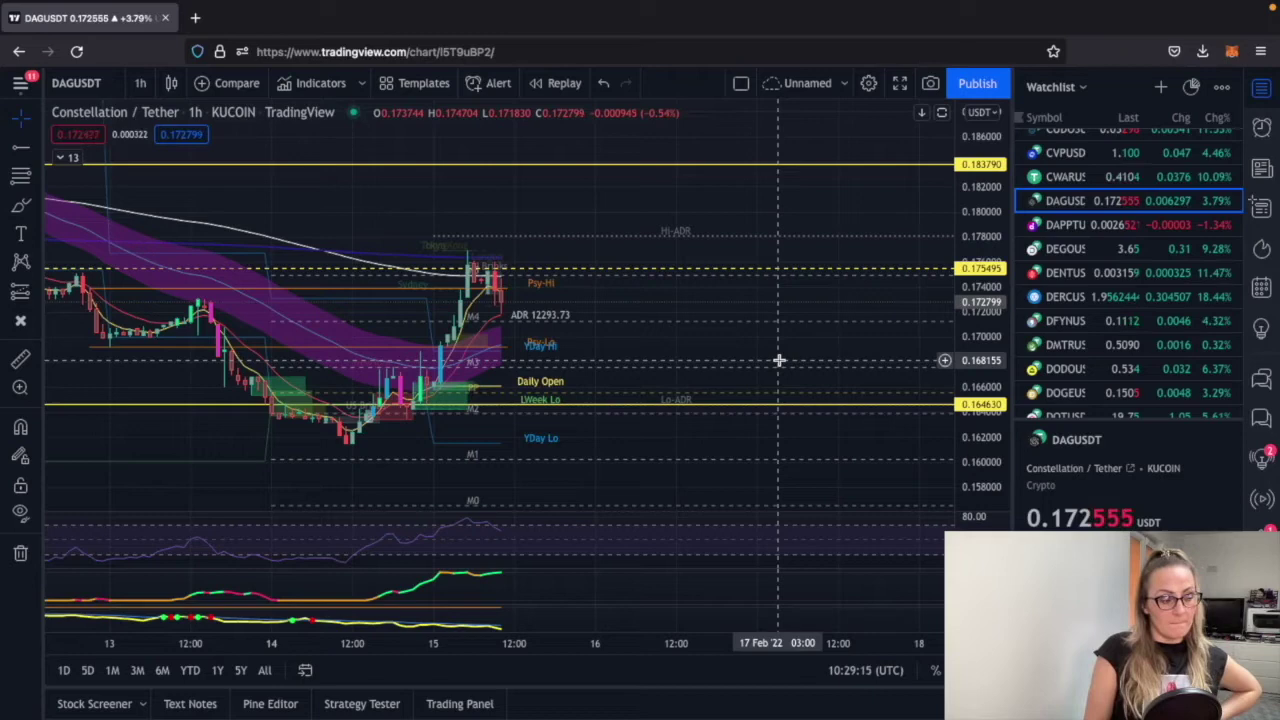
pyautogui.scroll(-1, 309, 289)
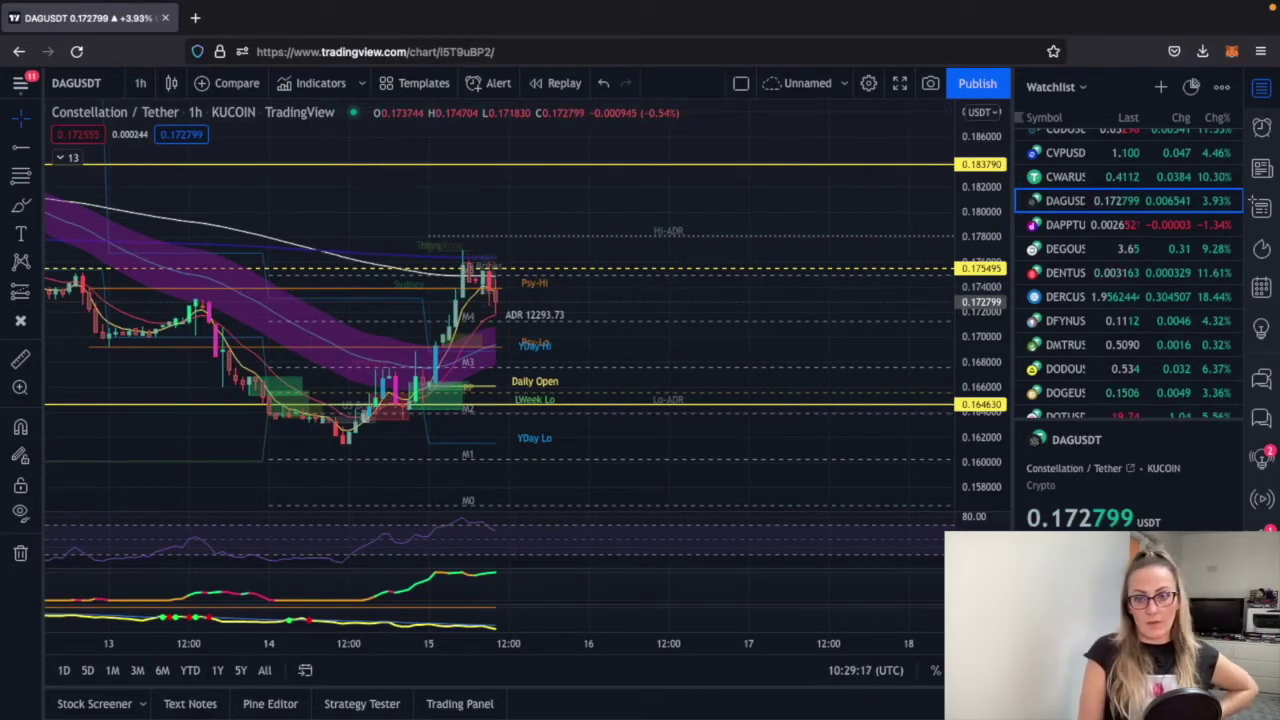